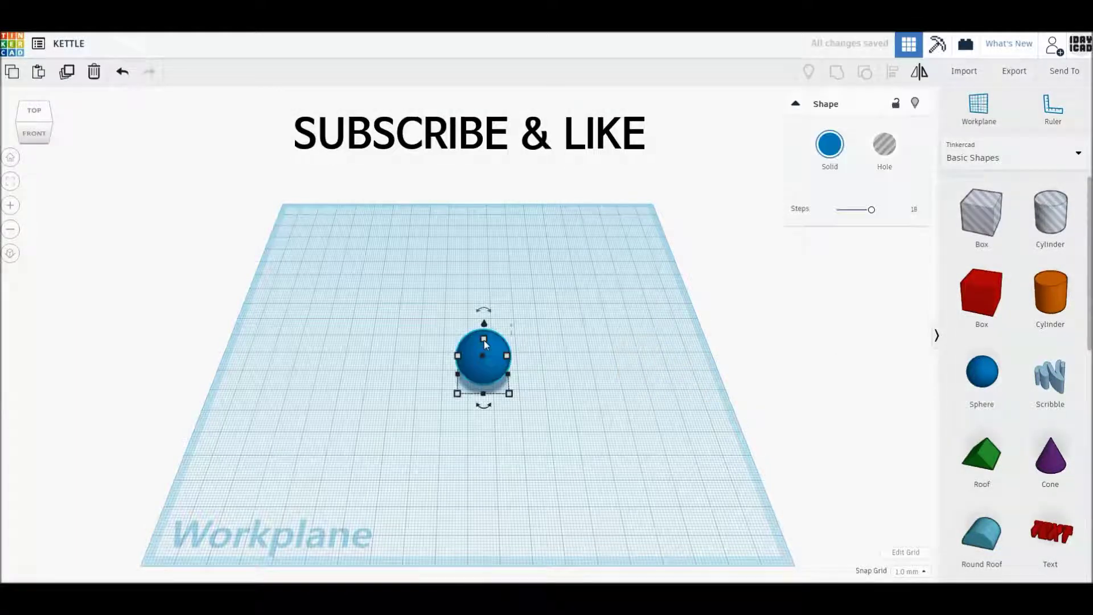
Set the sphere's height to 60 mm and smooth it with more steps
{"action": "left_click", "coordinate": [541, 341]}
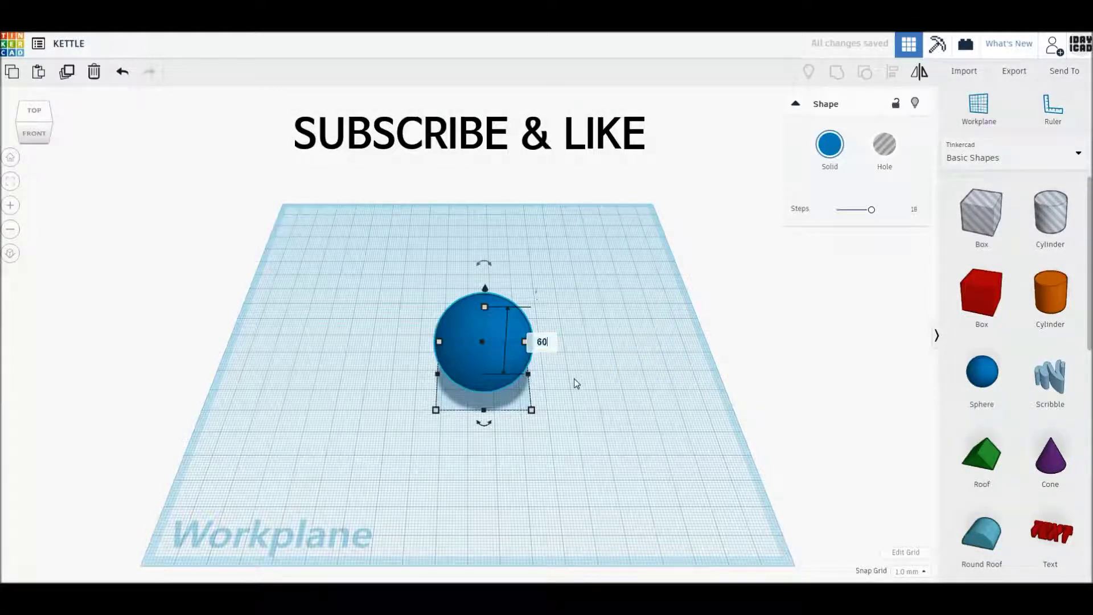
{"action": "type", "text": "0"}
{"action": "key", "text": "Return"}
{"action": "left_click_drag", "start_coordinate": [871, 212], "coordinate": [885, 209]}
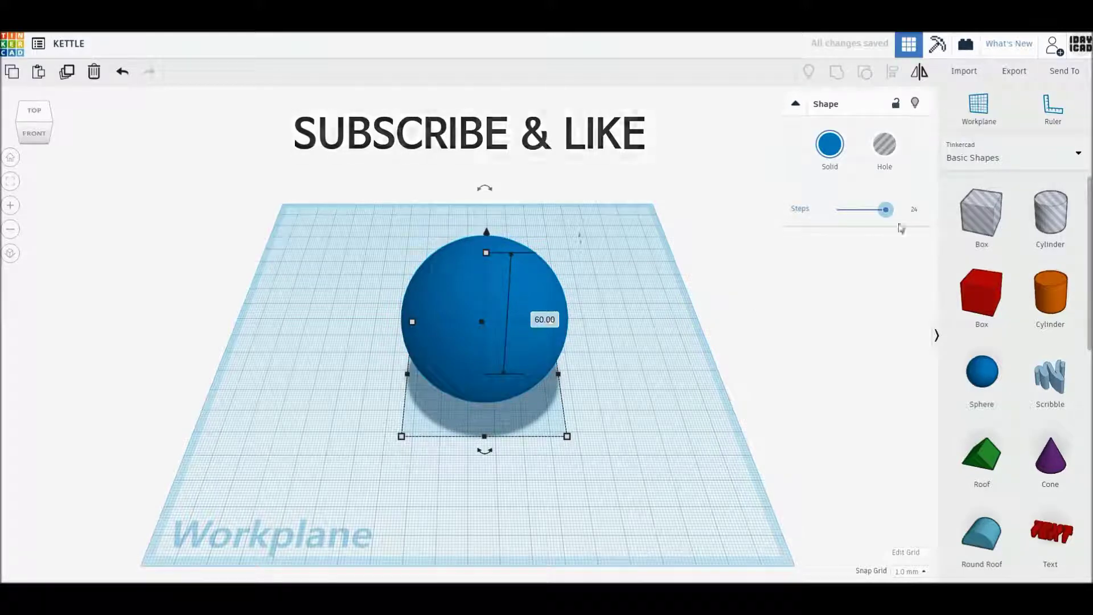
{"action": "mouse_move", "coordinate": [551, 292]}
{"action": "left_mouse_down"}
{"action": "mouse_move", "coordinate": [527, 301]}
{"action": "mouse_move", "coordinate": [518, 286]}
{"action": "left_mouse_up"}
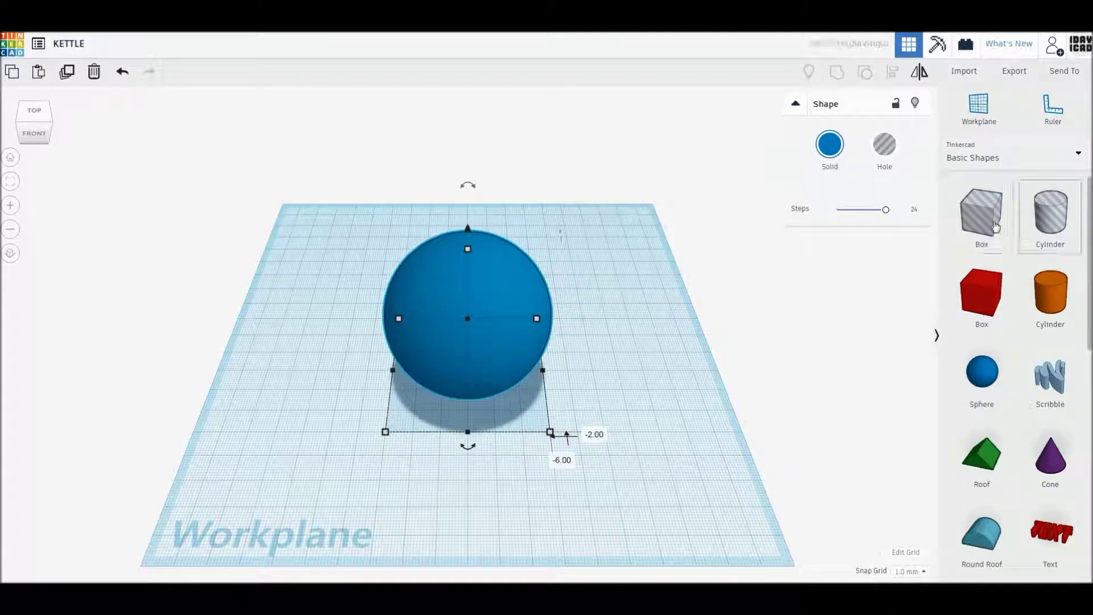
Add a 60×60 mm, 64-sided cylinder hole, make it taller, and overlap it with the sphere
{"action": "mouse_move", "coordinate": [1050, 217]}
{"action": "left_mouse_down"}
{"action": "mouse_move", "coordinate": [637, 462]}
{"action": "mouse_move", "coordinate": [654, 454]}
{"action": "left_mouse_up"}
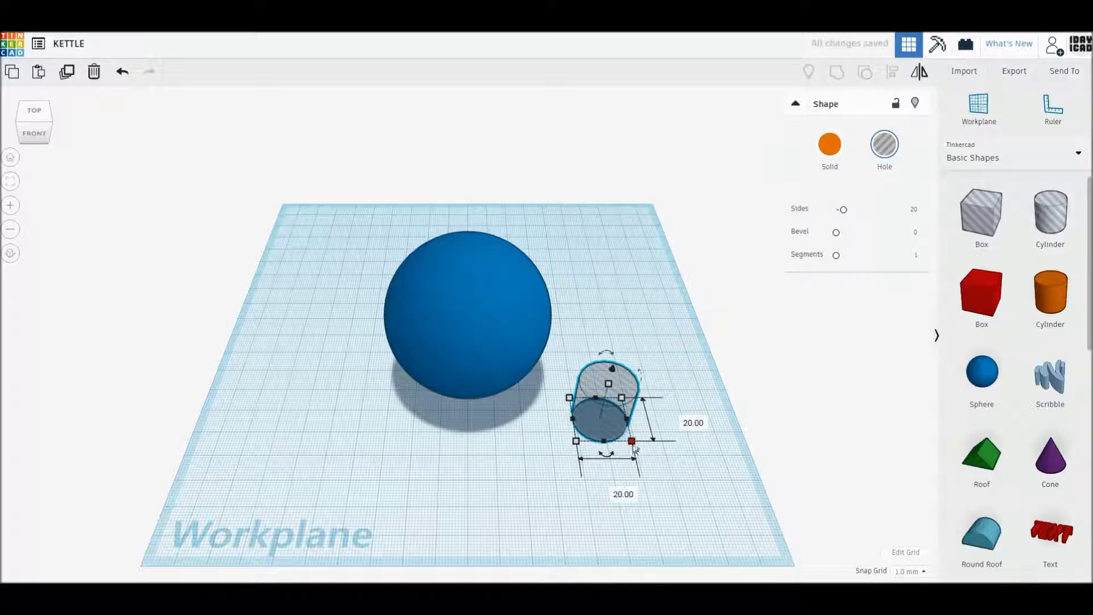
{"action": "left_click", "coordinate": [703, 418]}
{"action": "type", "text": "60"}
{"action": "key", "text": "Return"}
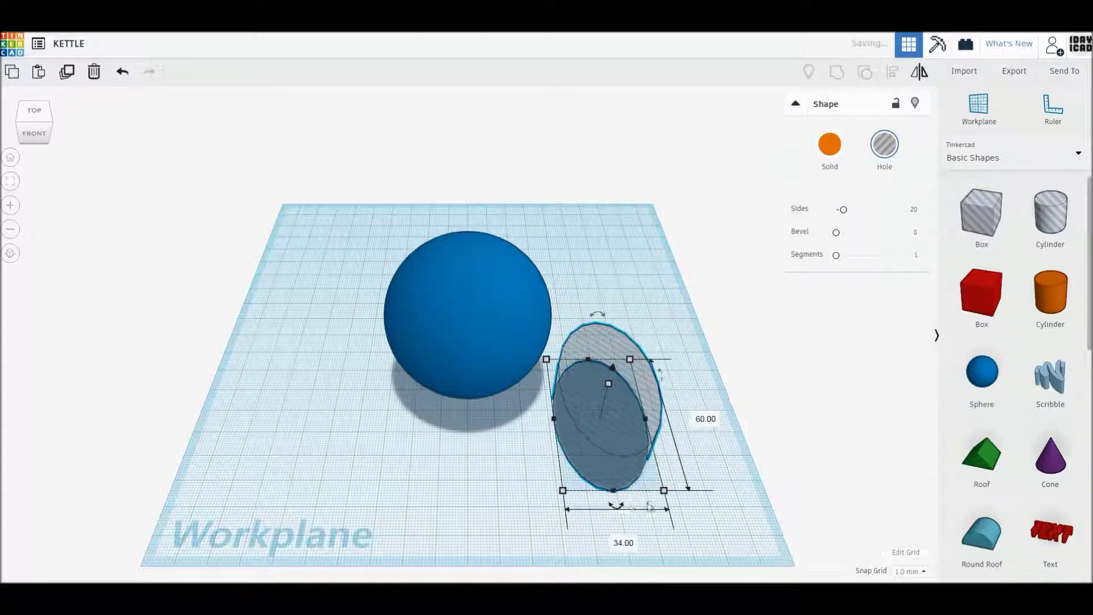
{"action": "type", "text": "0"}
{"action": "key", "text": "Return"}
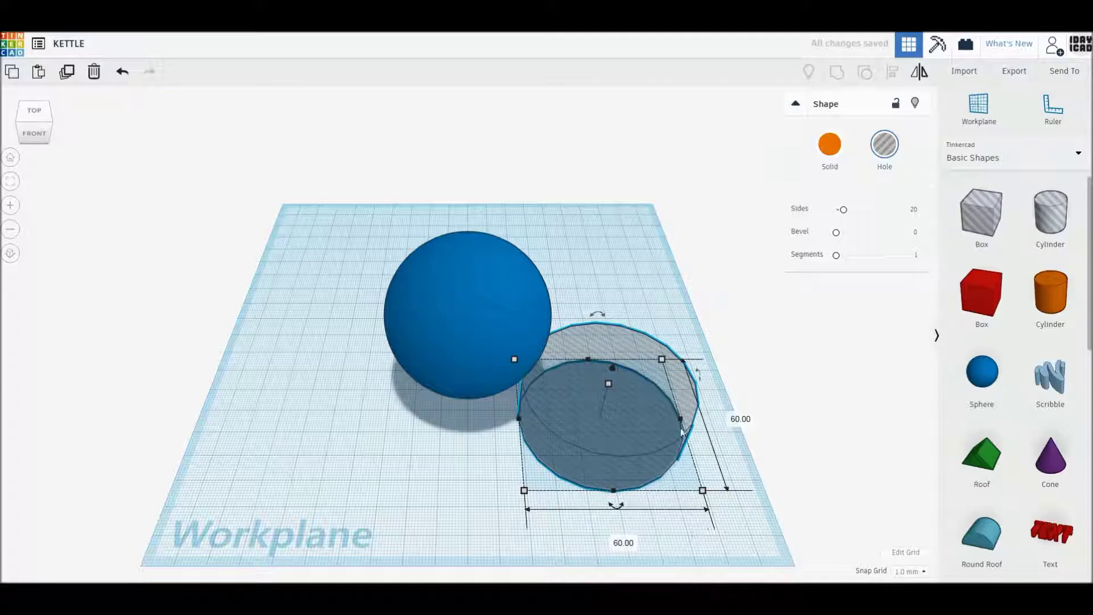
{"action": "left_click_drag", "start_coordinate": [842, 209], "coordinate": [928, 219]}
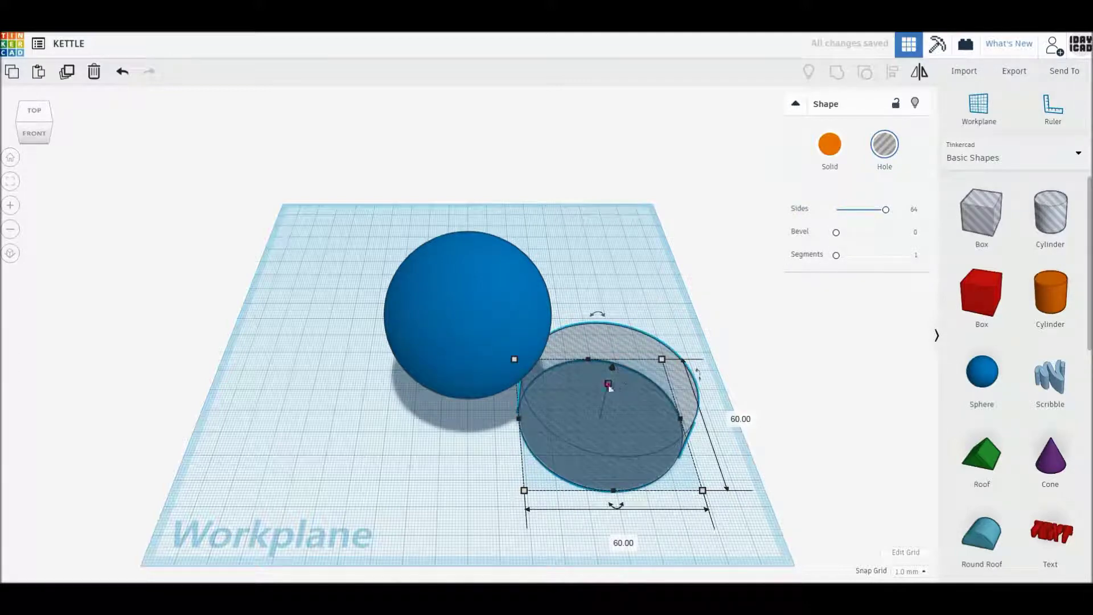
{"action": "left_click_drag", "start_coordinate": [612, 367], "coordinate": [610, 374]}
{"action": "left_click_drag", "start_coordinate": [662, 476], "coordinate": [562, 436]}
{"action": "left_click", "coordinate": [476, 365], "text": "shift"}
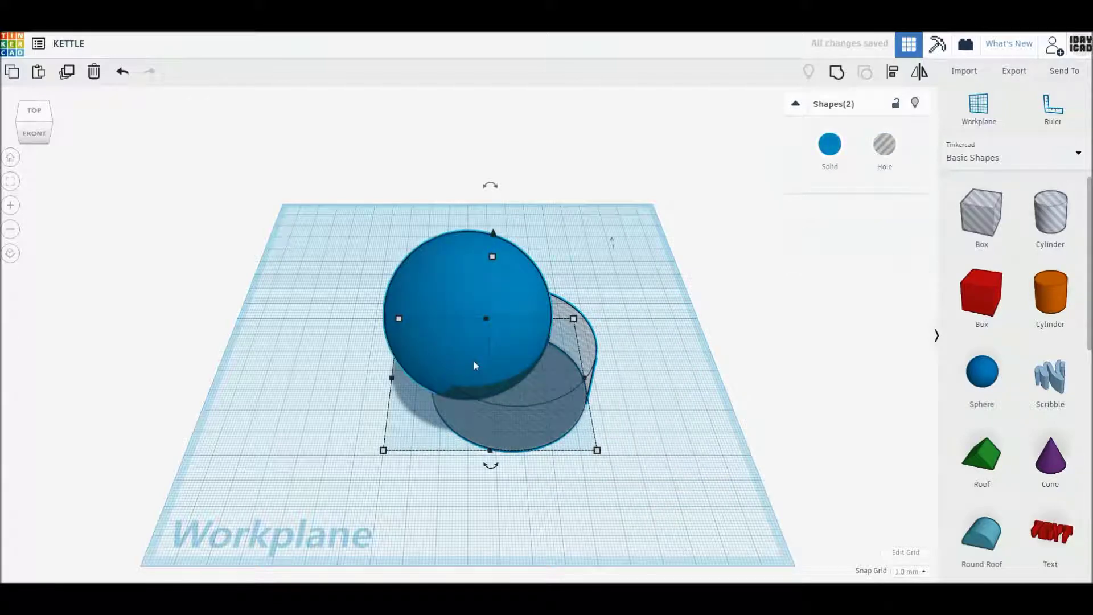
Centre the sphere and cylinder hole on each other and group them
{"action": "left_click", "coordinate": [892, 71]}
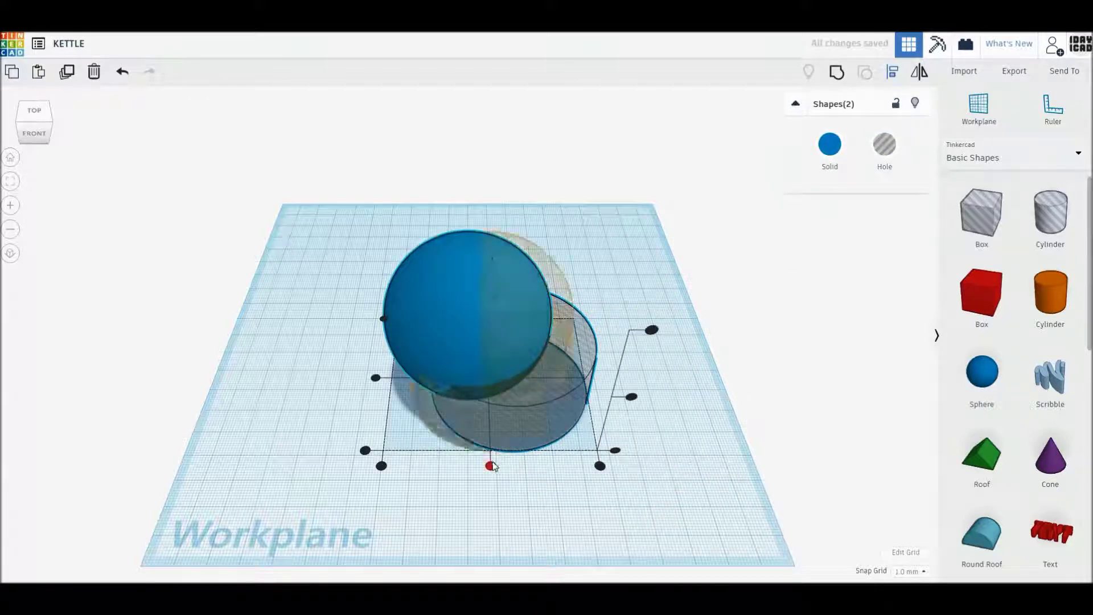
{"action": "left_click", "coordinate": [490, 465]}
{"action": "left_click", "coordinate": [395, 377]}
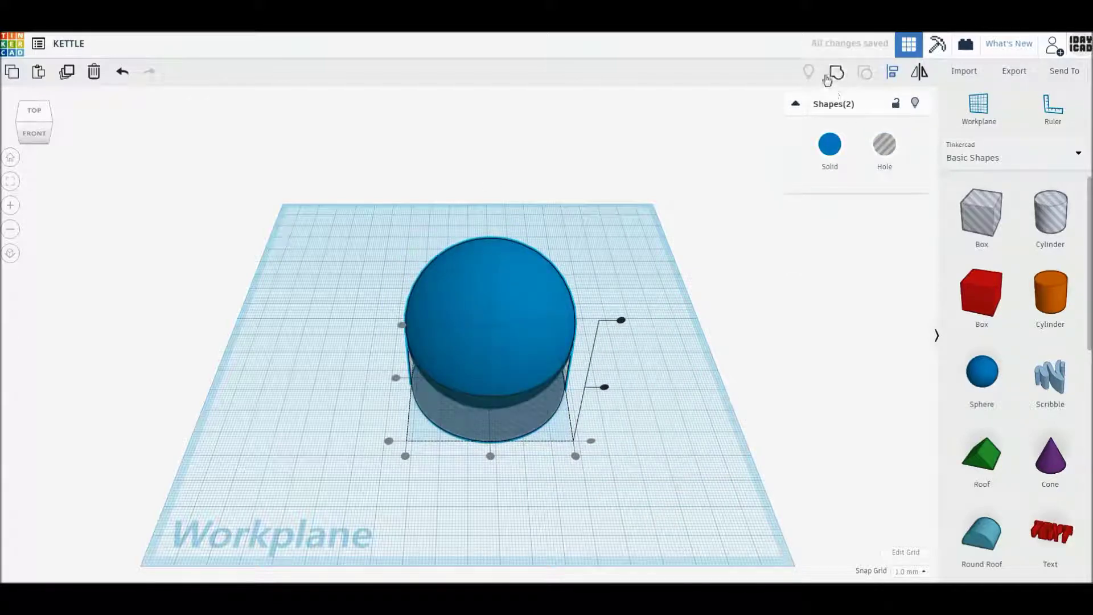
{"action": "left_click", "coordinate": [828, 78]}
{"action": "mouse_move", "coordinate": [661, 314]}
{"action": "right_mouse_down"}
{"action": "mouse_move", "coordinate": [654, 327]}
{"action": "mouse_move", "coordinate": [658, 301]}
{"action": "right_mouse_up"}
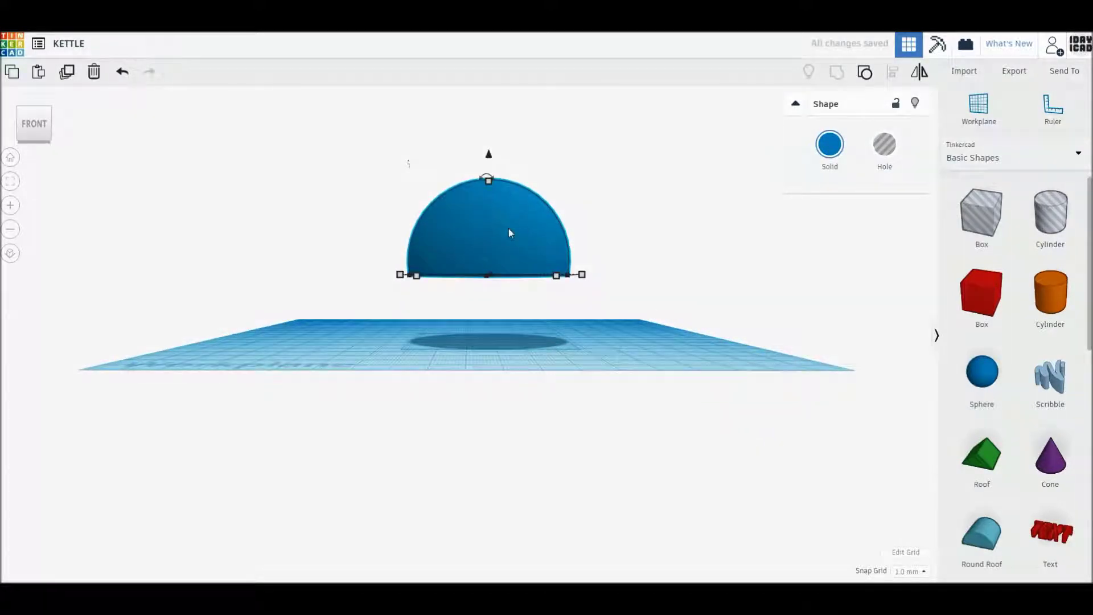
Ungroup, lower the hole to 20 mm tall, and regroup into a flat-bottomed dome
{"action": "left_click", "coordinate": [865, 73]}
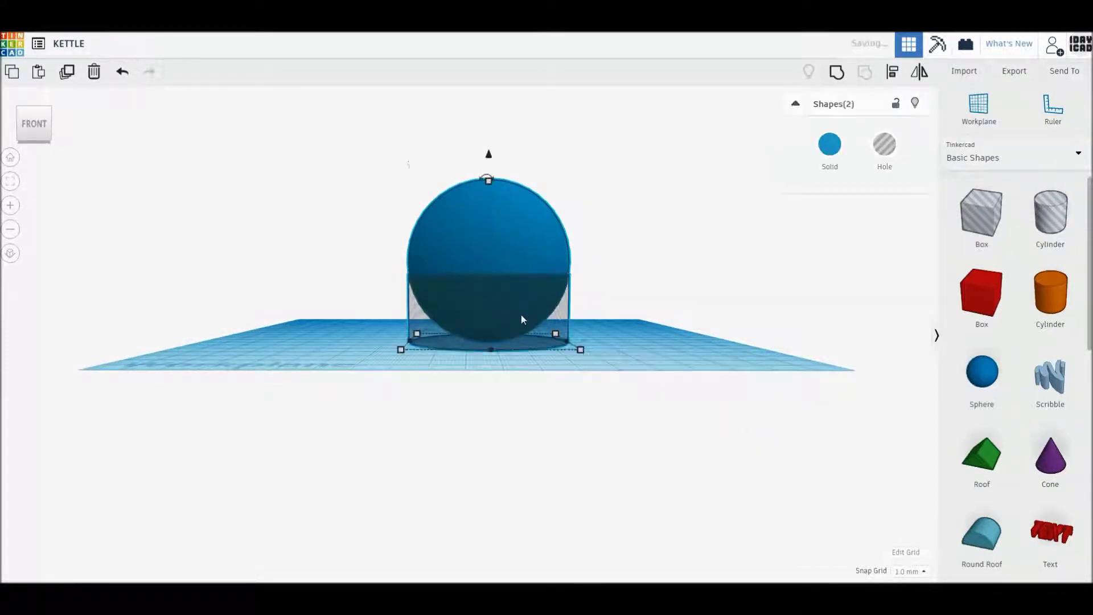
{"action": "left_click", "coordinate": [580, 363]}
{"action": "left_click", "coordinate": [556, 323]}
{"action": "left_click_drag", "start_coordinate": [488, 273], "coordinate": [488, 287]}
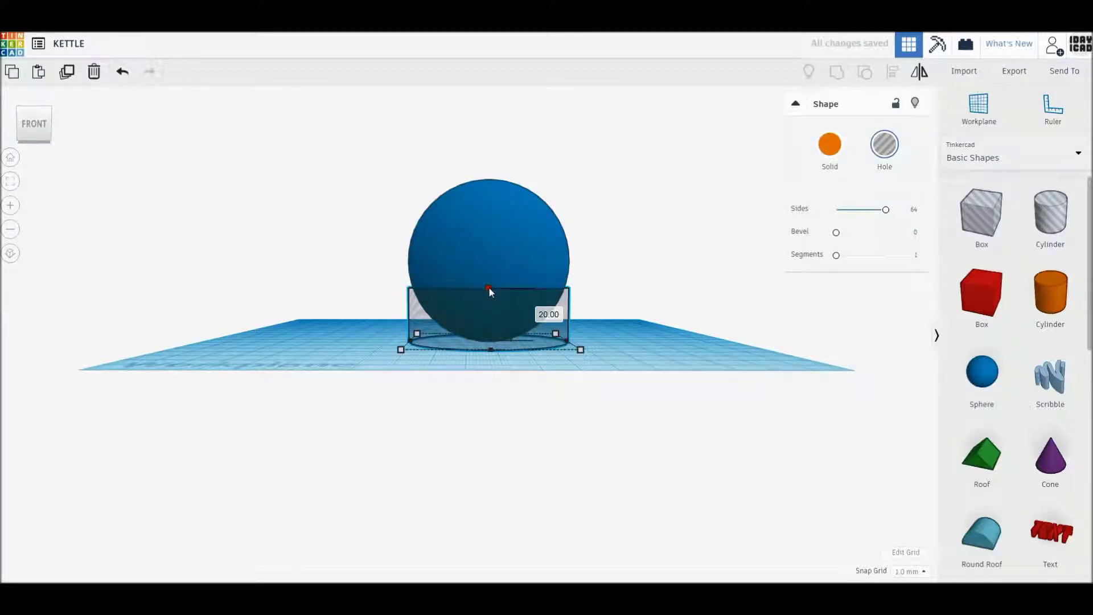
{"action": "left_click", "coordinate": [578, 300]}
{"action": "left_click", "coordinate": [468, 242]}
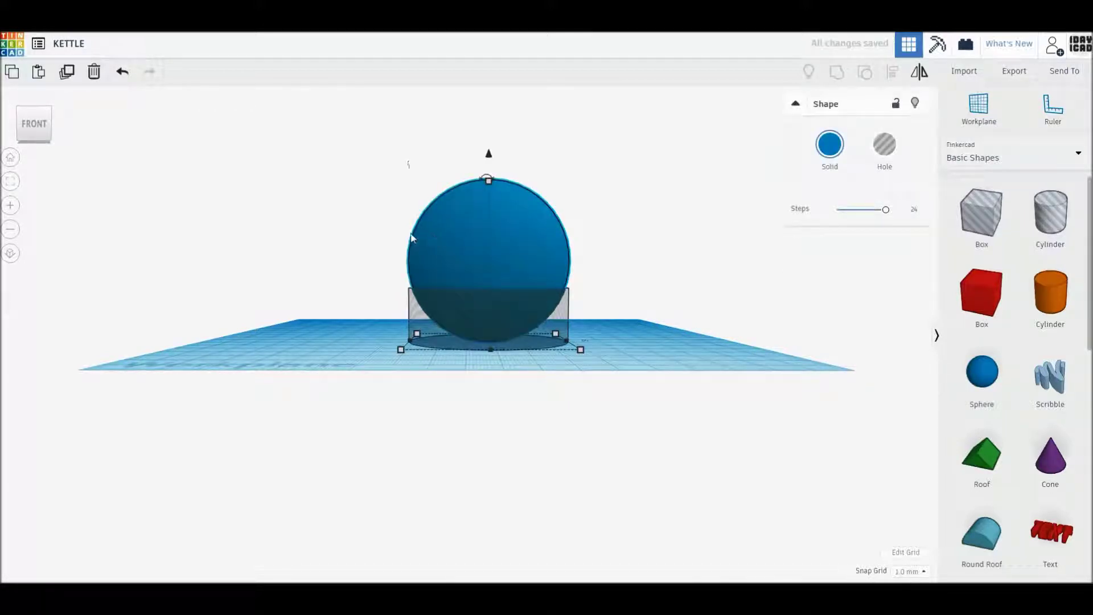
{"action": "left_click", "coordinate": [564, 322], "text": "shift"}
{"action": "left_click", "coordinate": [835, 79]}
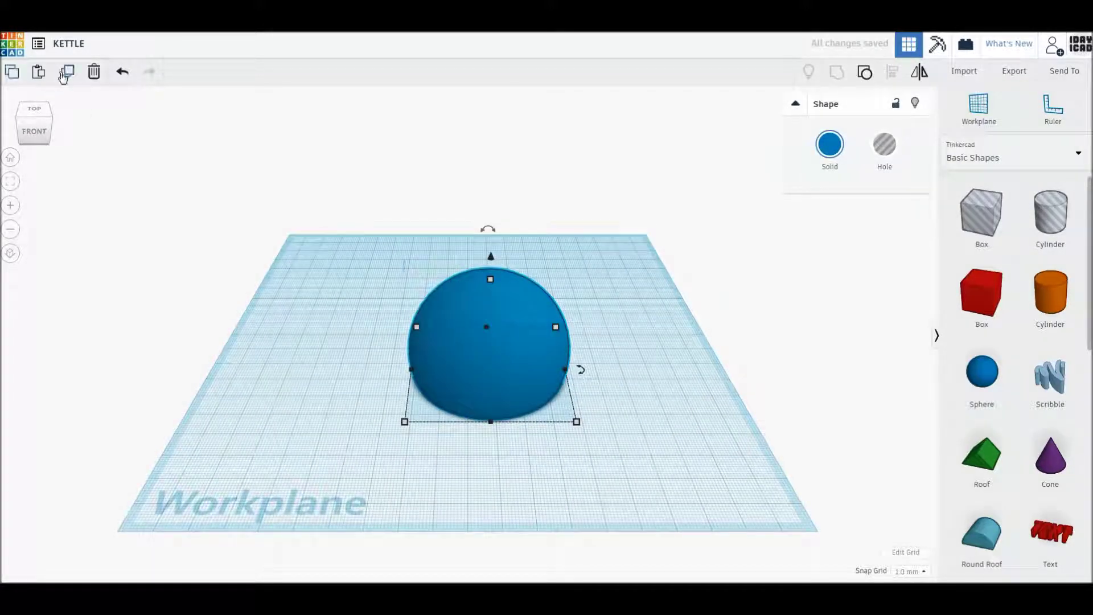
Set the dome's height to 38 mm
{"action": "left_click_drag", "start_coordinate": [491, 283], "coordinate": [491, 291]}
{"action": "left_click", "coordinate": [550, 326]}
{"action": "type", "text": "38"}
{"action": "key", "text": "Return"}
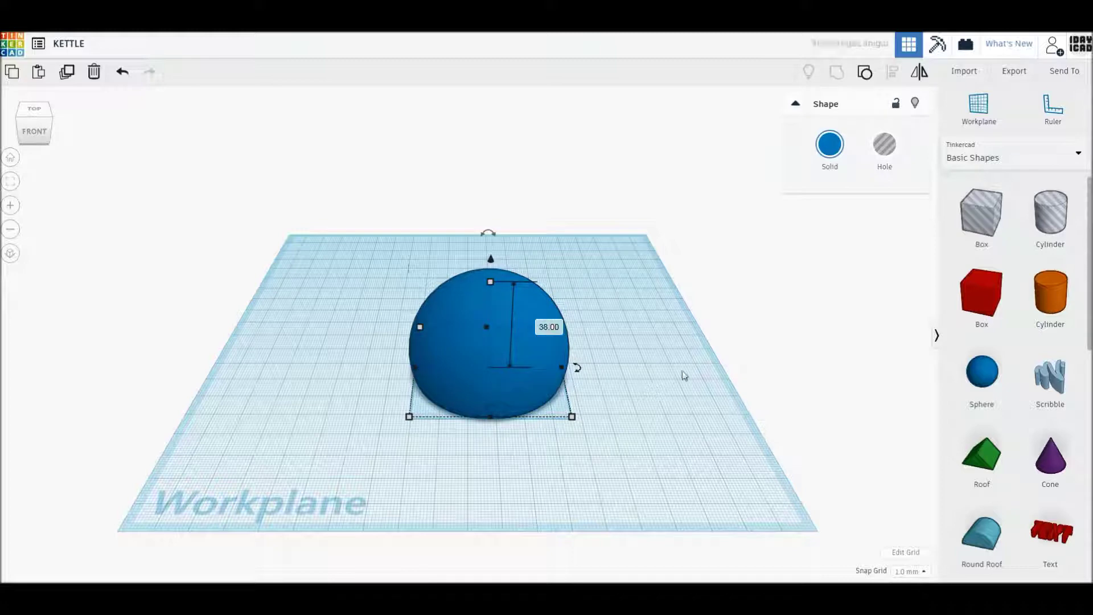
Colour the dome lavender
{"action": "left_click", "coordinate": [615, 378]}
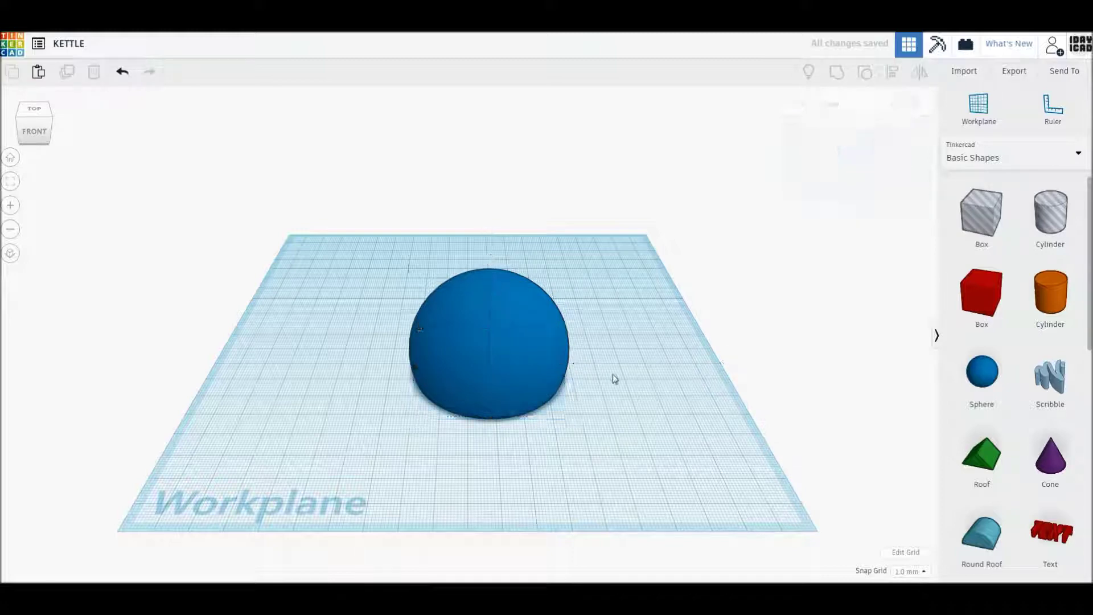
{"action": "left_click", "coordinate": [534, 355]}
{"action": "left_click", "coordinate": [829, 144]}
{"action": "left_click", "coordinate": [960, 228]}
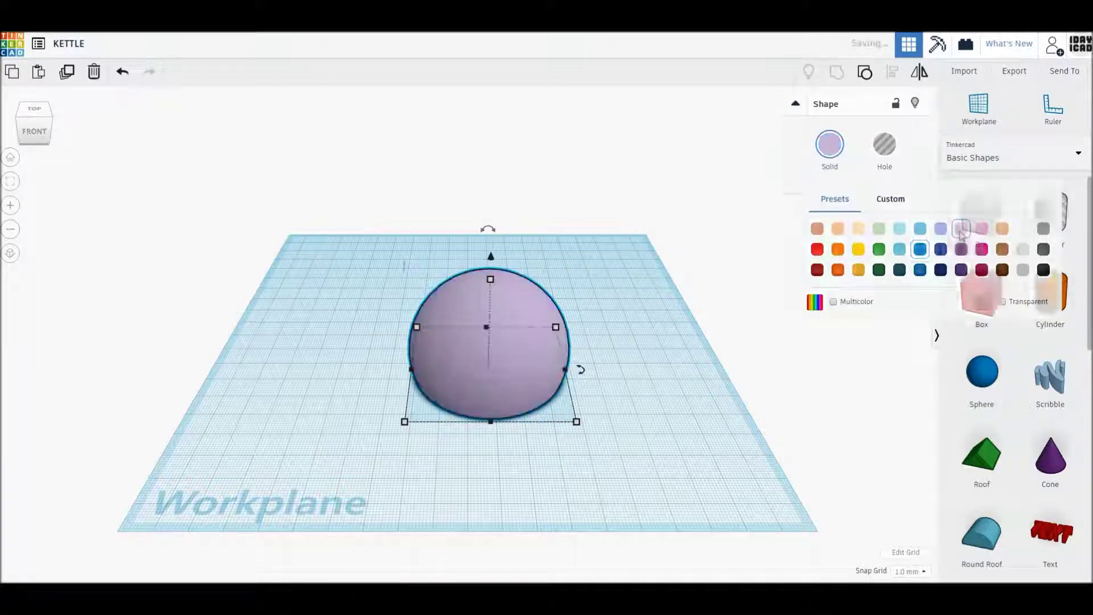
Move the dome left, place a duplicate to its right, and drop a cone onto the workplane
{"action": "left_click_drag", "start_coordinate": [672, 402], "coordinate": [461, 317]}
{"action": "left_click_drag", "start_coordinate": [496, 362], "coordinate": [364, 345]}
{"action": "left_click", "coordinate": [67, 73]}
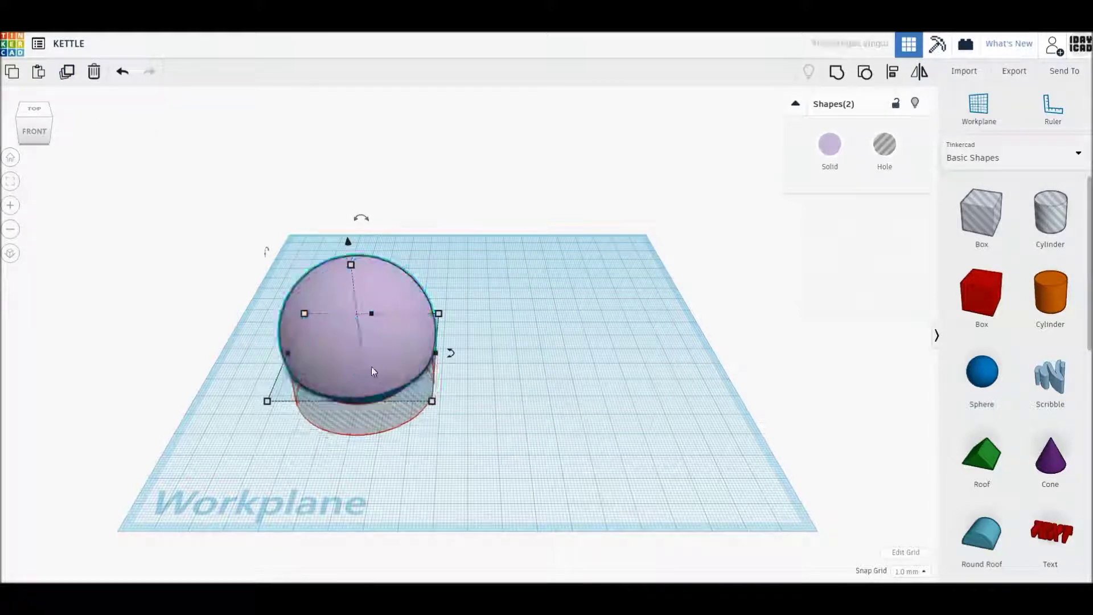
{"action": "left_click_drag", "start_coordinate": [370, 363], "coordinate": [652, 347]}
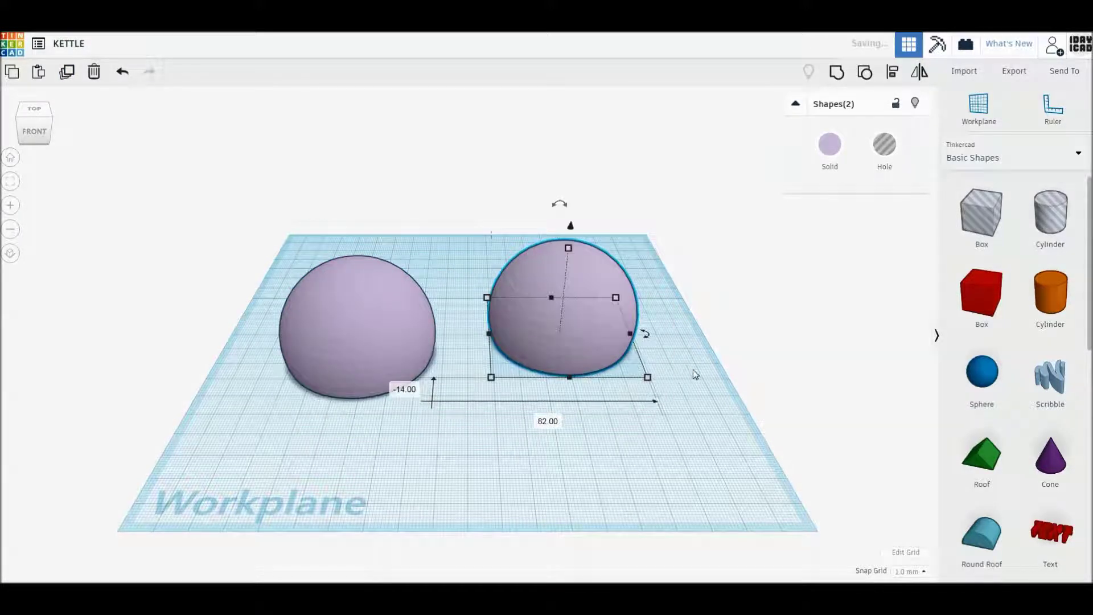
{"action": "left_click", "coordinate": [692, 370]}
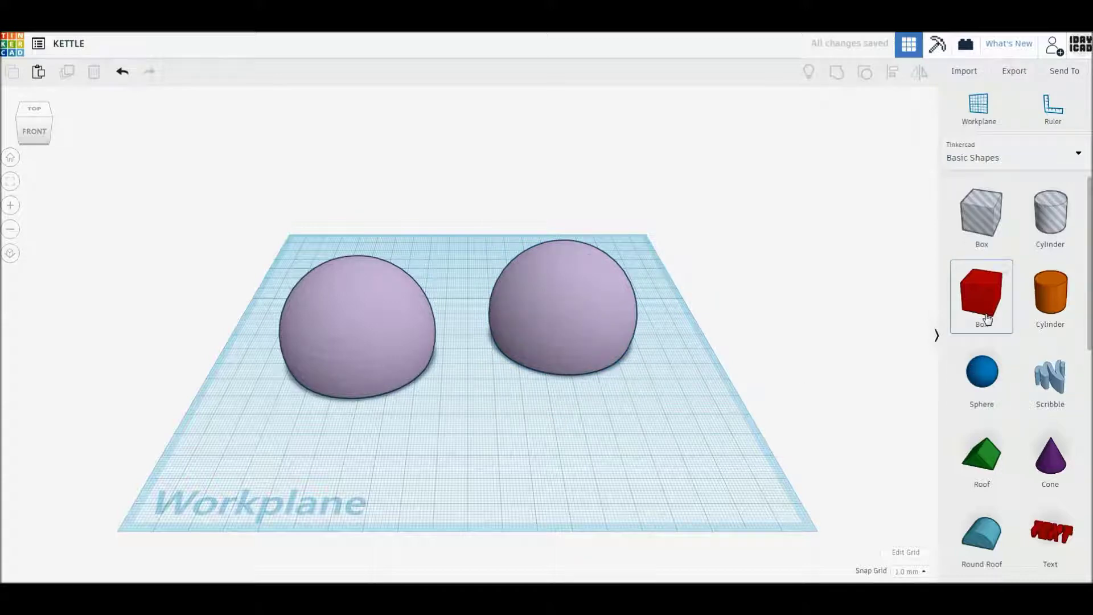
{"action": "mouse_move", "coordinate": [1018, 452]}
{"action": "left_mouse_down"}
{"action": "mouse_move", "coordinate": [918, 467]}
{"action": "mouse_move", "coordinate": [580, 451]}
{"action": "left_mouse_up"}
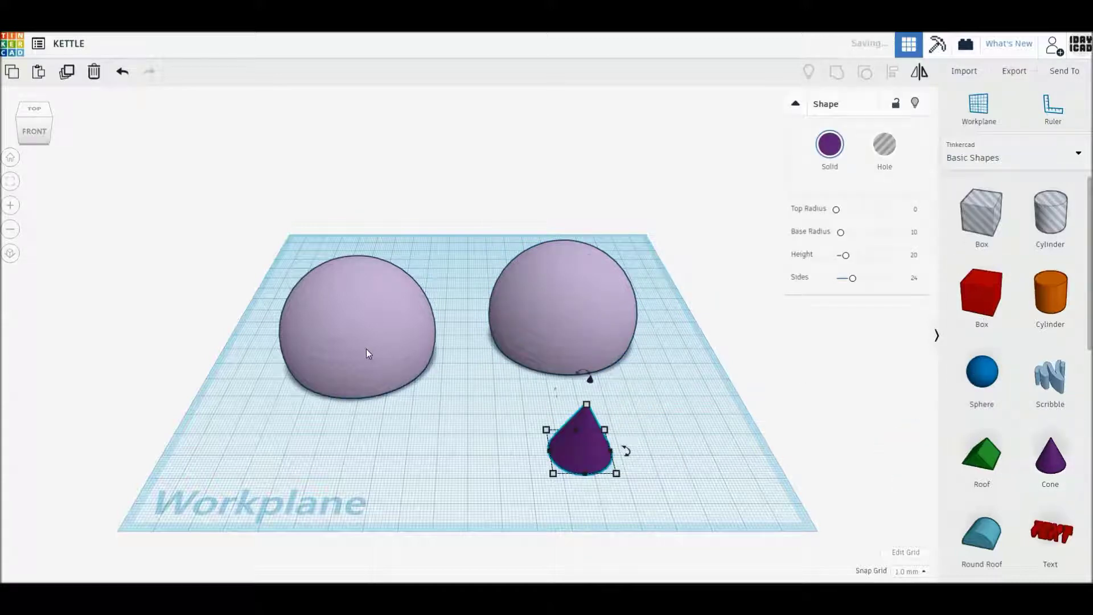
Make the cone 40 mm tall, tip it upside down, and lift it above the workplane
{"action": "left_click", "coordinate": [356, 313]}
{"action": "left_click", "coordinate": [580, 442]}
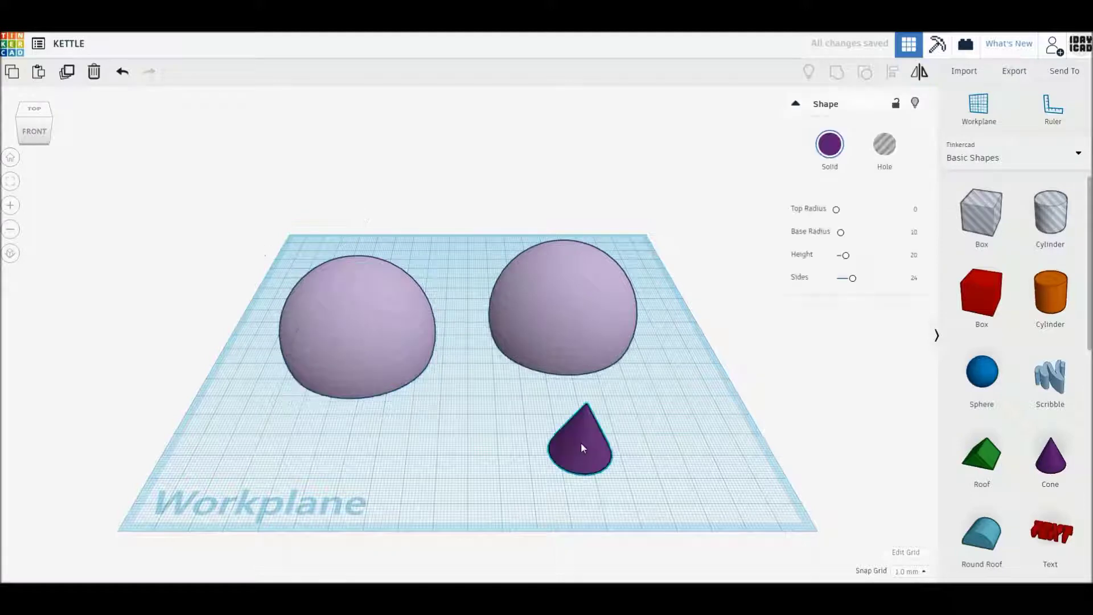
{"action": "left_click_drag", "start_coordinate": [589, 390], "coordinate": [591, 367], "text": "shift"}
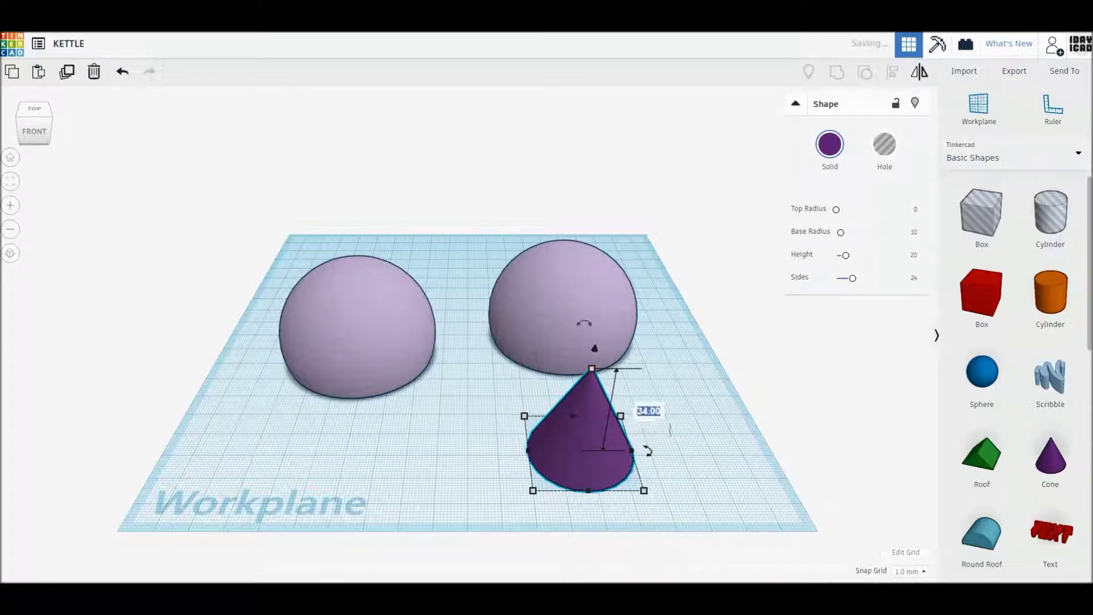
{"action": "key", "text": "Return"}
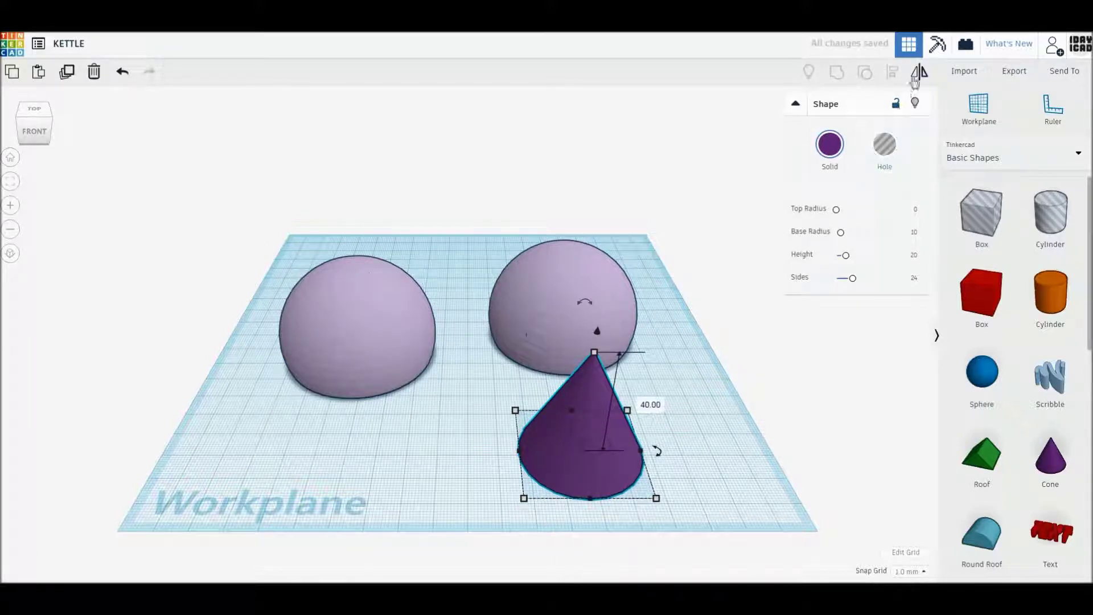
{"action": "left_click_drag", "start_coordinate": [693, 447], "coordinate": [658, 406]}
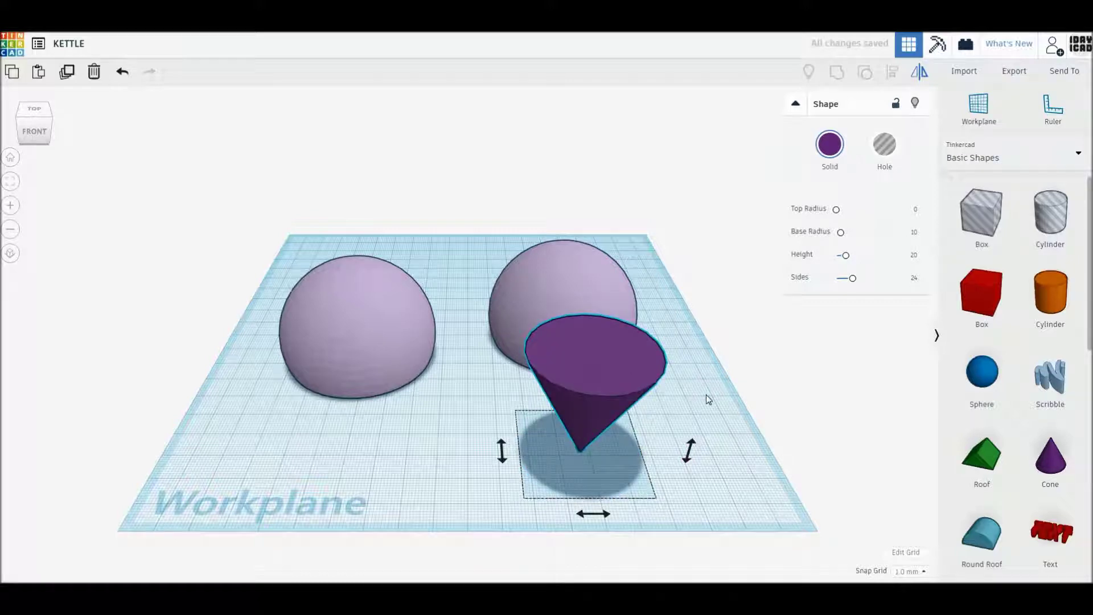
{"action": "left_click", "coordinate": [621, 363]}
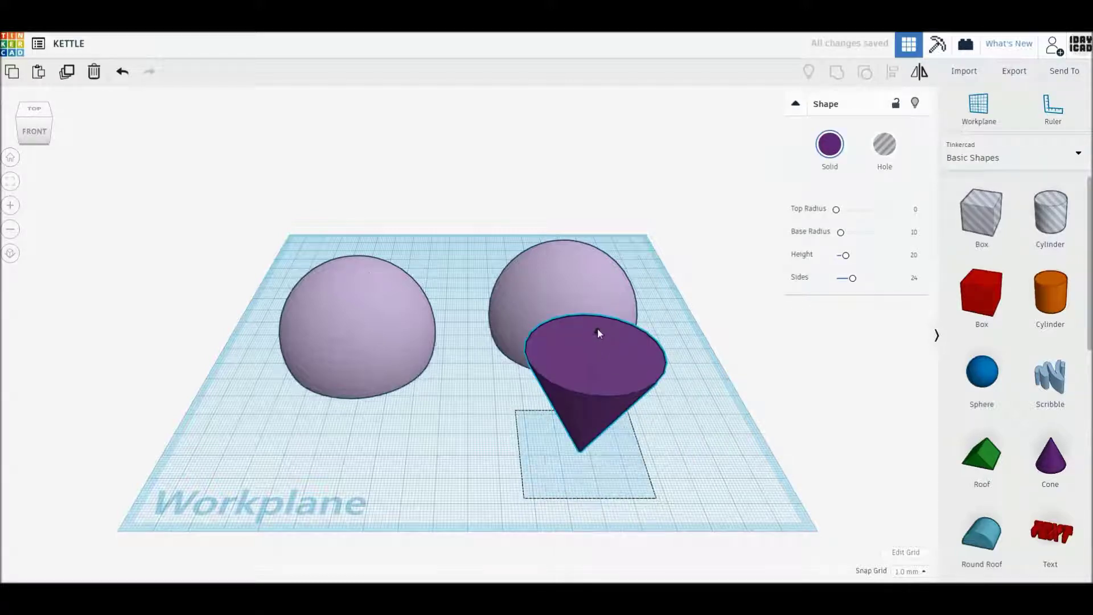
{"action": "left_click_drag", "start_coordinate": [598, 340], "coordinate": [596, 326]}
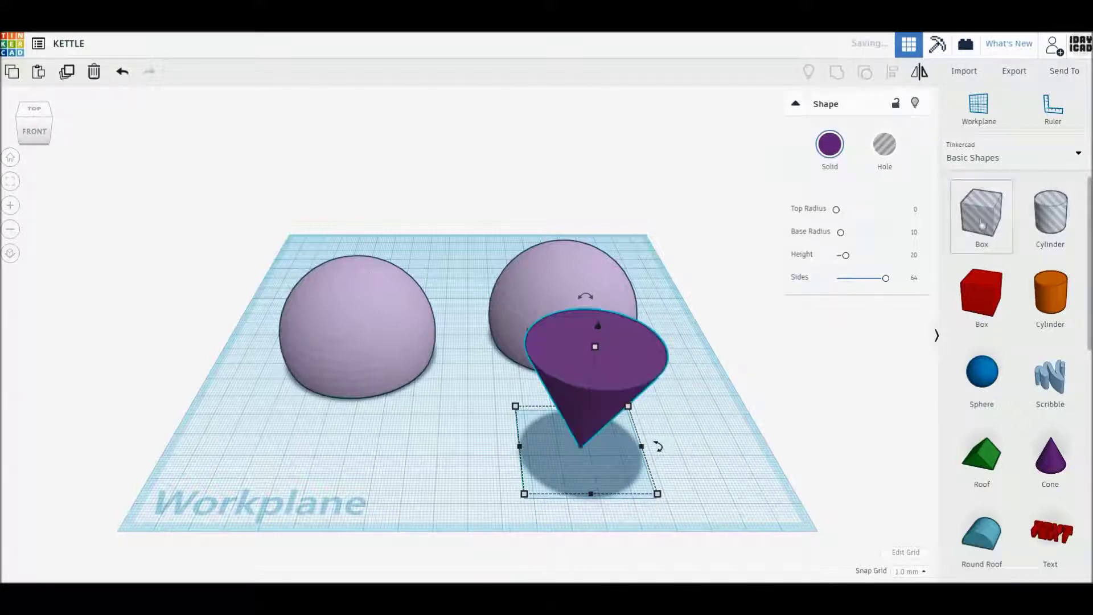
Add a box to the workplane, 40 mm tall and 70 mm long
{"action": "left_click_drag", "start_coordinate": [981, 217], "coordinate": [457, 465]}
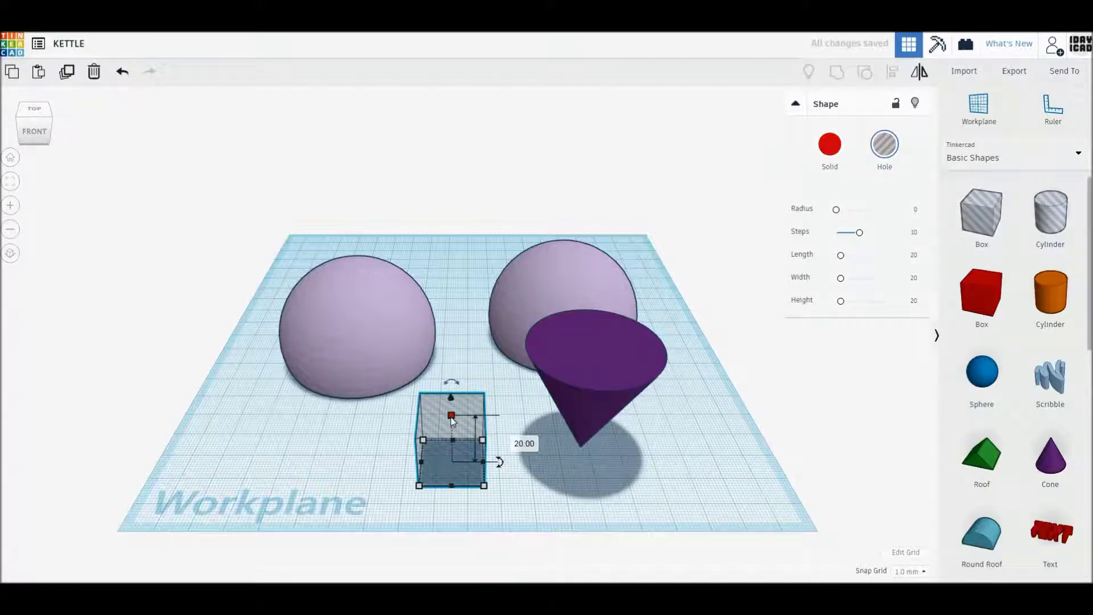
{"action": "left_click_drag", "start_coordinate": [453, 422], "coordinate": [466, 426]}
{"action": "left_click", "coordinate": [514, 430]}
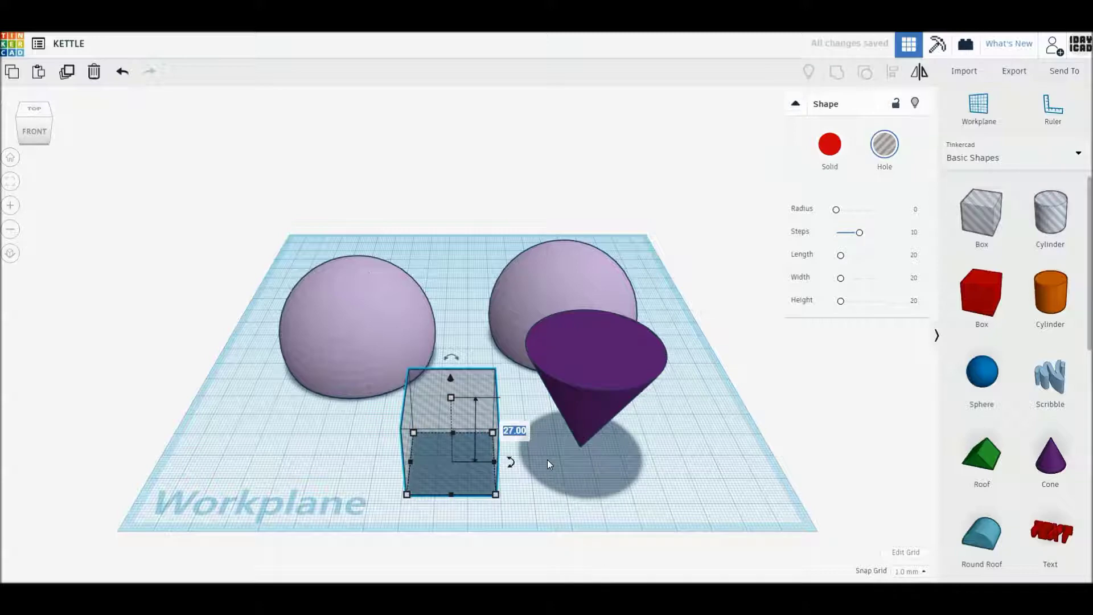
{"action": "type", "text": "0"}
{"action": "key", "text": "Return"}
{"action": "left_click", "coordinate": [518, 512]}
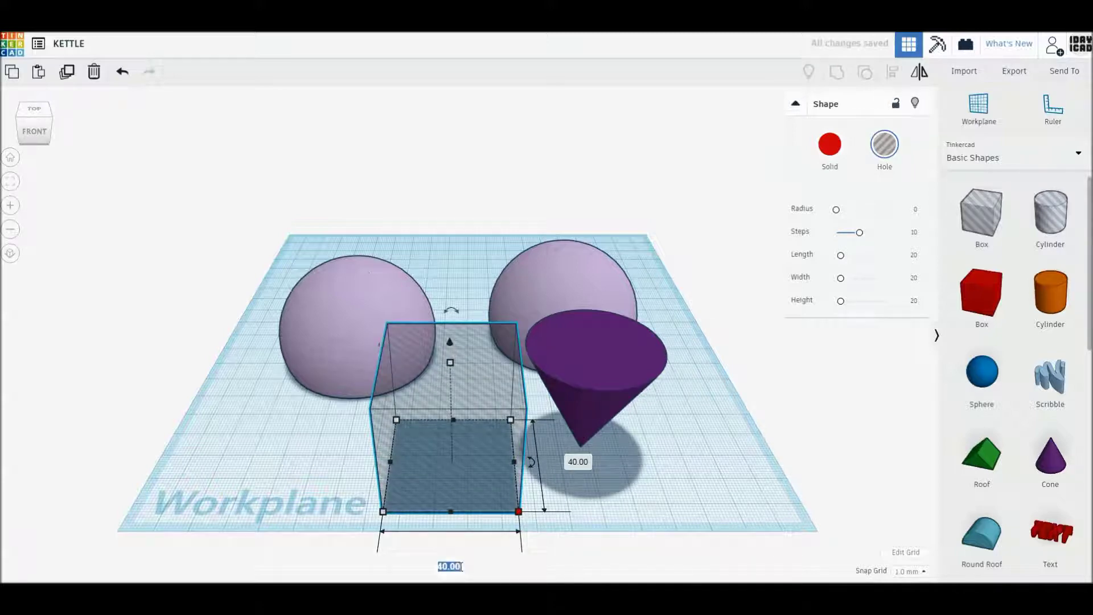
{"action": "key", "text": "Return"}
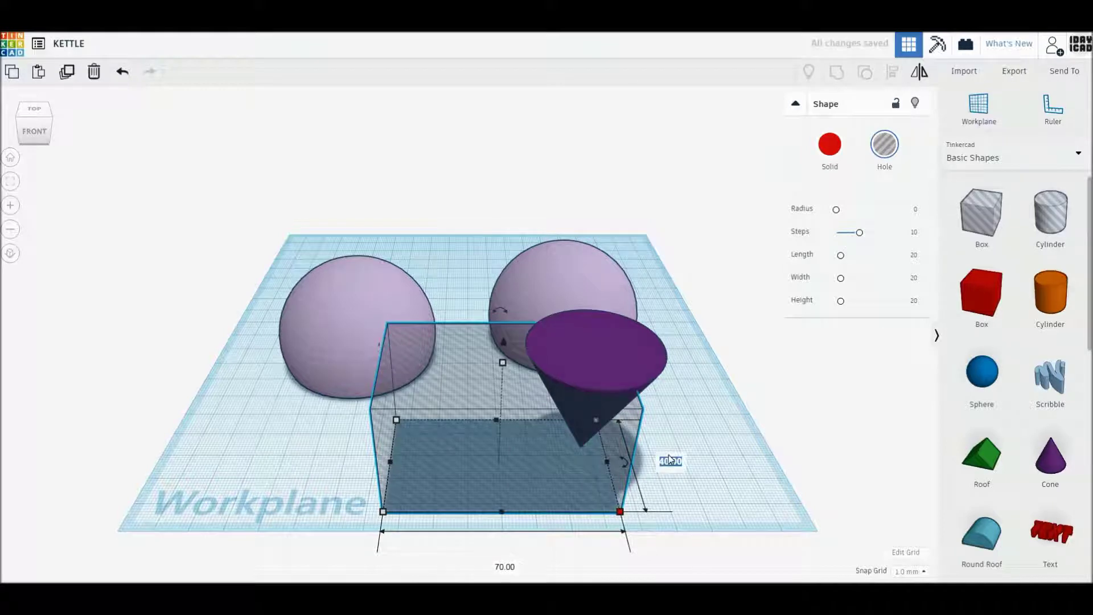
{"action": "type", "text": "70"}
Duplicate the purple cone
{"action": "left_click", "coordinate": [715, 422]}
{"action": "left_click", "coordinate": [626, 356]}
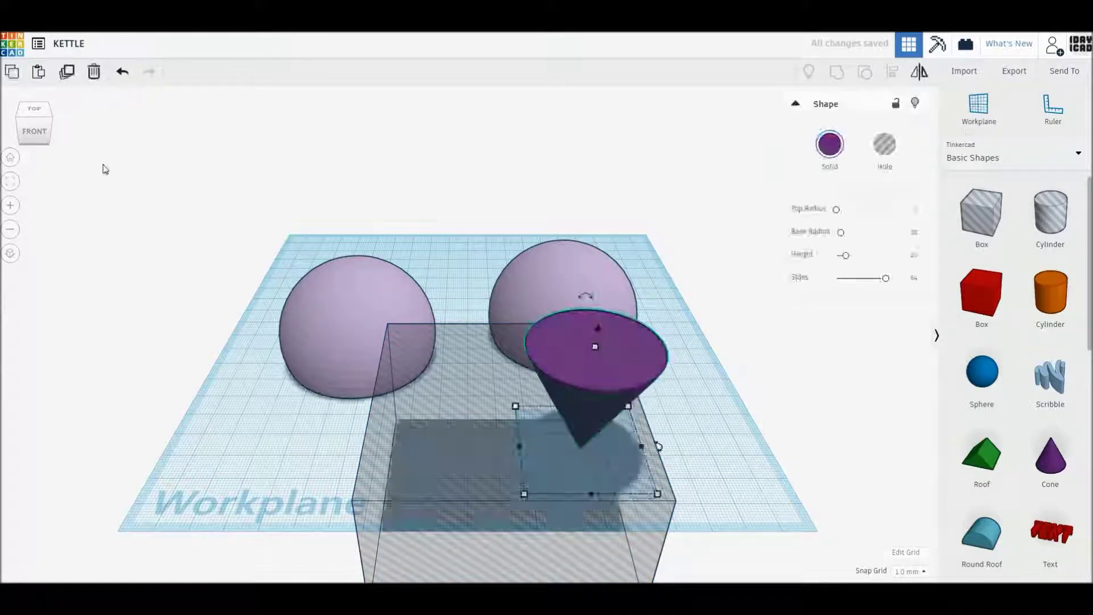
{"action": "left_click", "coordinate": [66, 71]}
Turn the cone copy into a hole and move it onto the left sphere
{"action": "left_click_drag", "start_coordinate": [638, 378], "coordinate": [786, 366]}
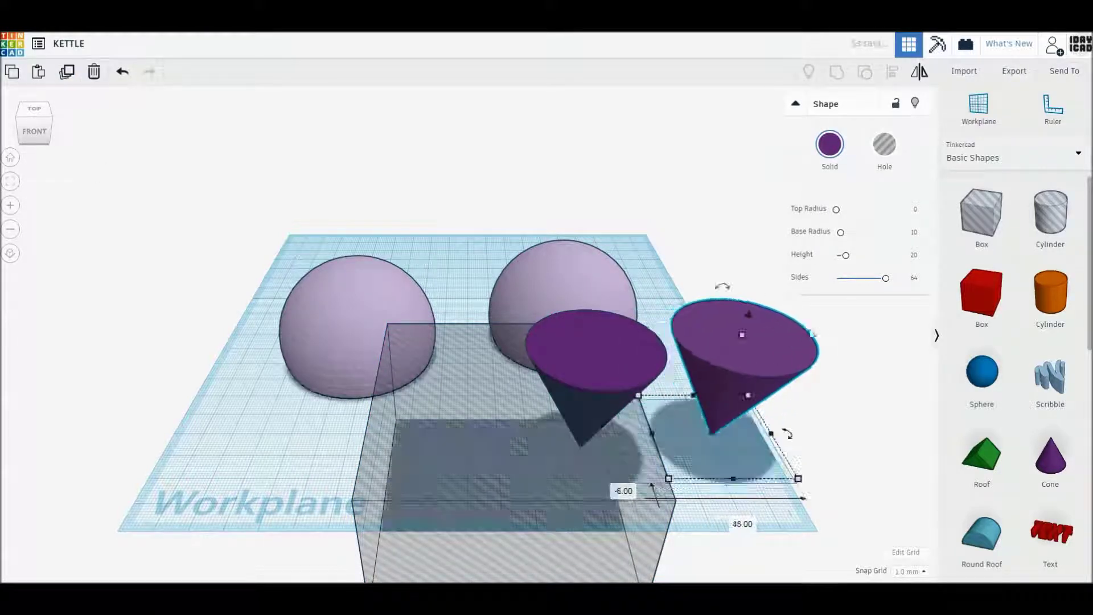
{"action": "left_click", "coordinate": [884, 144]}
{"action": "mouse_move", "coordinate": [745, 364]}
{"action": "left_mouse_down"}
{"action": "mouse_move", "coordinate": [349, 259]}
{"action": "mouse_move", "coordinate": [348, 273]}
{"action": "left_mouse_up"}
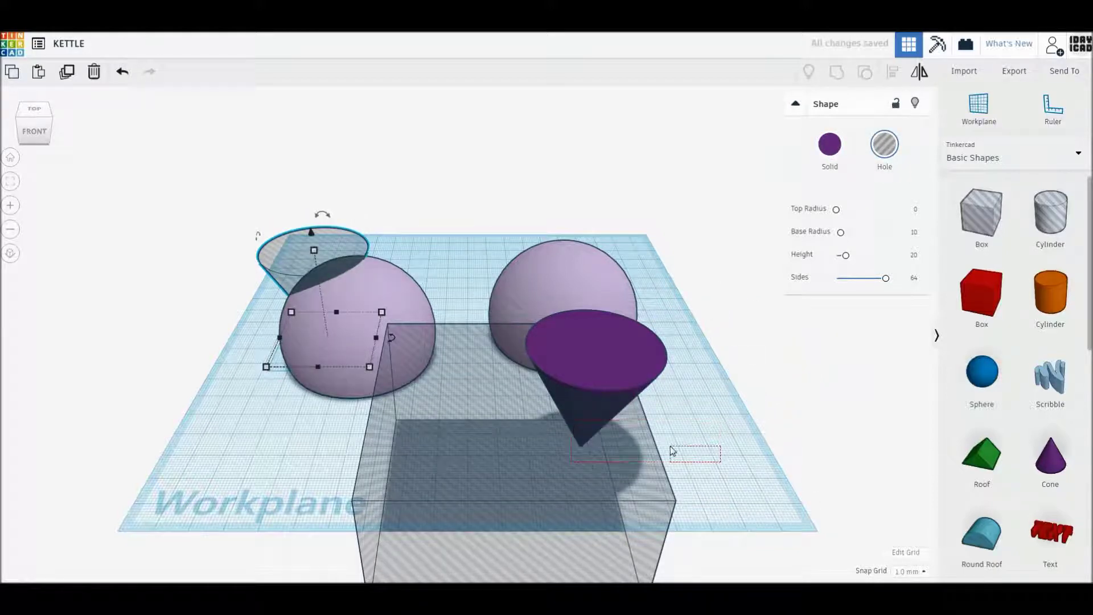
Make the box a solid red shape and turn the other purple cone into a hole
{"action": "left_click_drag", "start_coordinate": [671, 451], "coordinate": [673, 450]}
{"action": "left_click", "coordinate": [626, 433]}
{"action": "left_click", "coordinate": [829, 144]}
{"action": "left_click", "coordinate": [595, 350]}
{"action": "left_click", "coordinate": [880, 155]}
Centre the cone hole on the box, group them, and make the group a hole
{"action": "left_click_drag", "start_coordinate": [722, 469], "coordinate": [603, 395]}
{"action": "left_click", "coordinate": [892, 80]}
{"action": "left_click", "coordinate": [367, 491]}
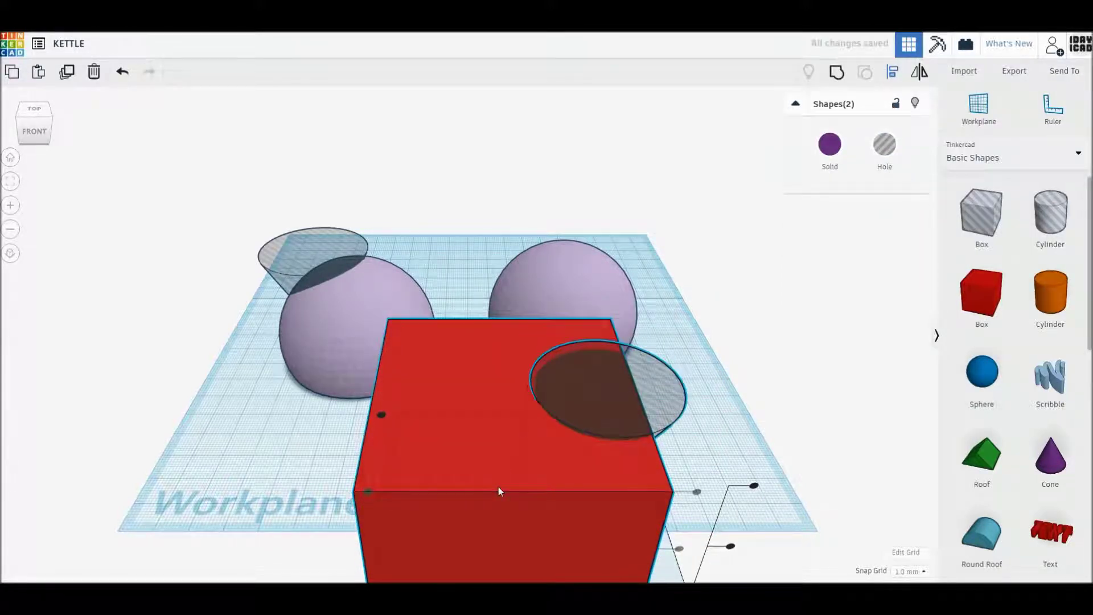
{"action": "scroll", "coordinate": [499, 491], "scroll_direction": "down", "scroll_amount": 2}
{"action": "left_click", "coordinate": [534, 502]}
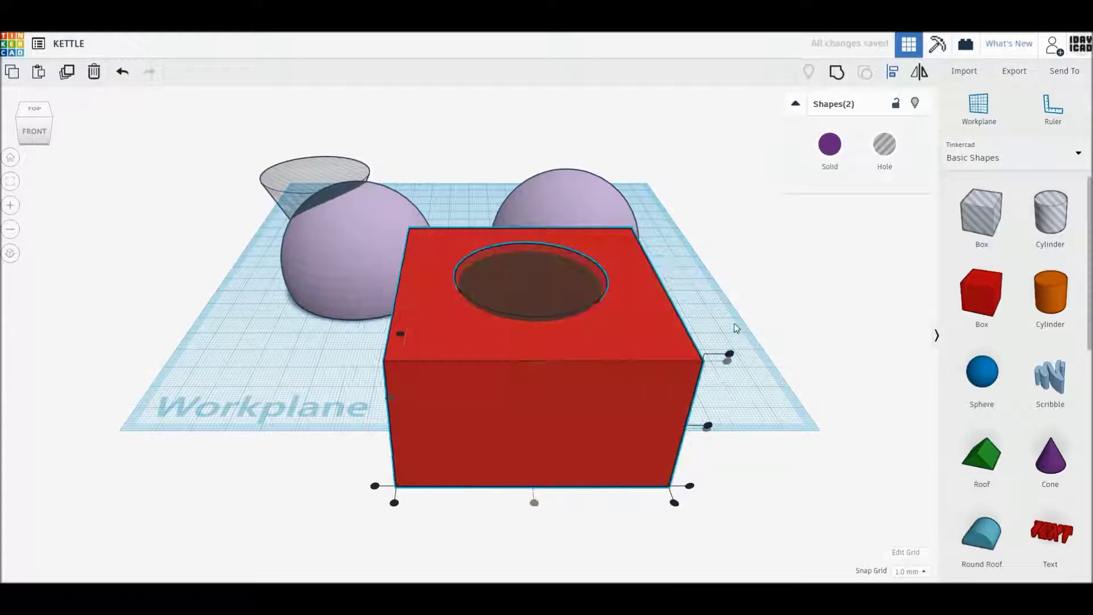
{"action": "left_click", "coordinate": [835, 82]}
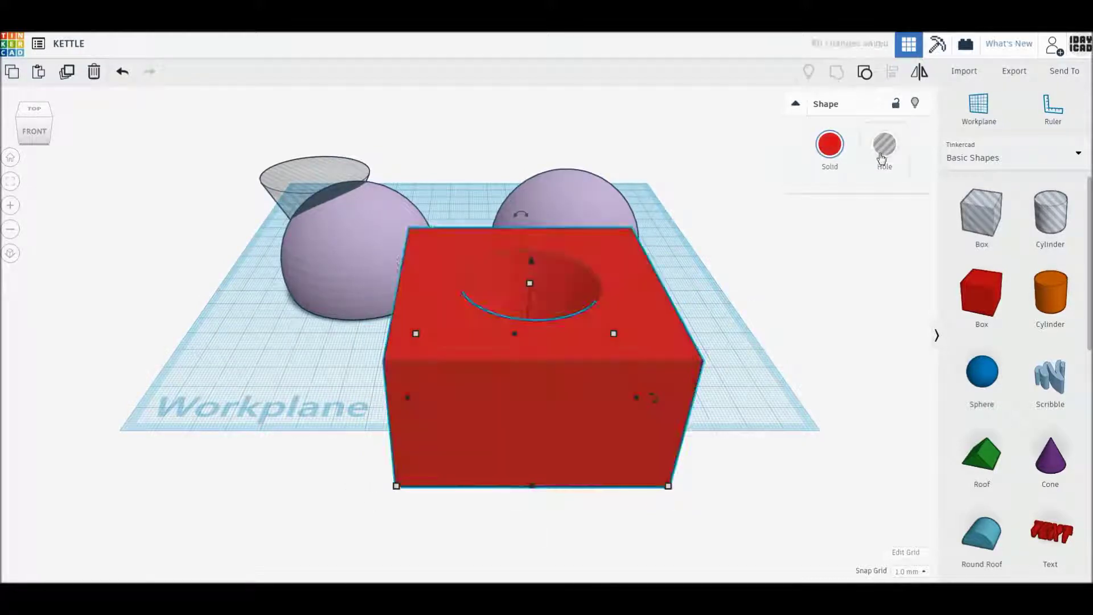
{"action": "left_click", "coordinate": [831, 159]}
{"action": "left_click", "coordinate": [884, 145]}
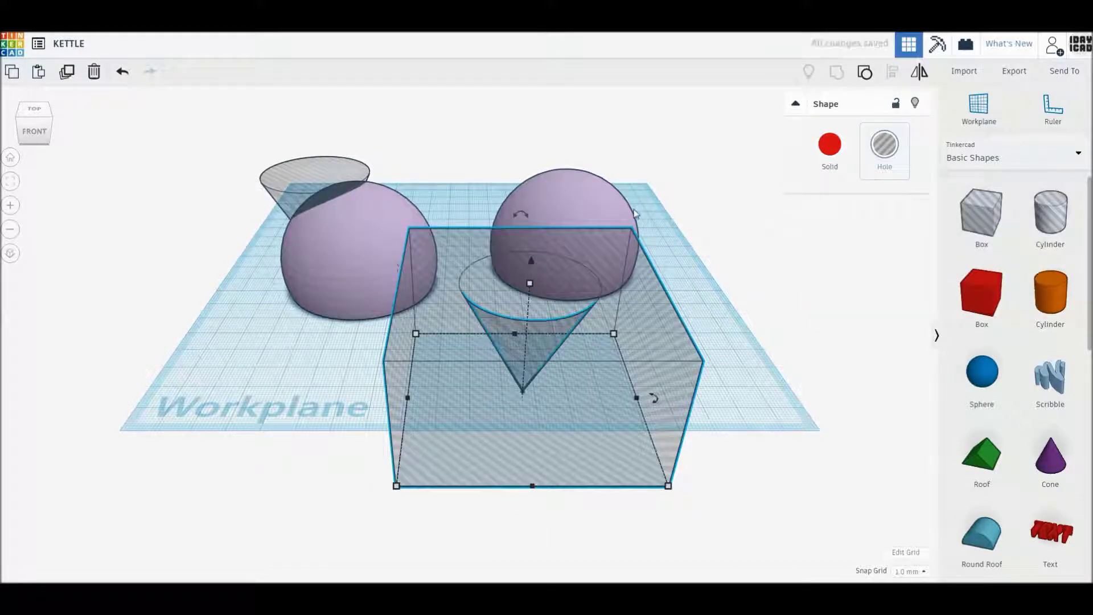
Move the hole box over the right sphere and centre the cone hole on the left sphere
{"action": "mouse_move", "coordinate": [592, 399]}
{"action": "left_mouse_down"}
{"action": "mouse_move", "coordinate": [632, 356]}
{"action": "mouse_move", "coordinate": [639, 278]}
{"action": "left_mouse_up"}
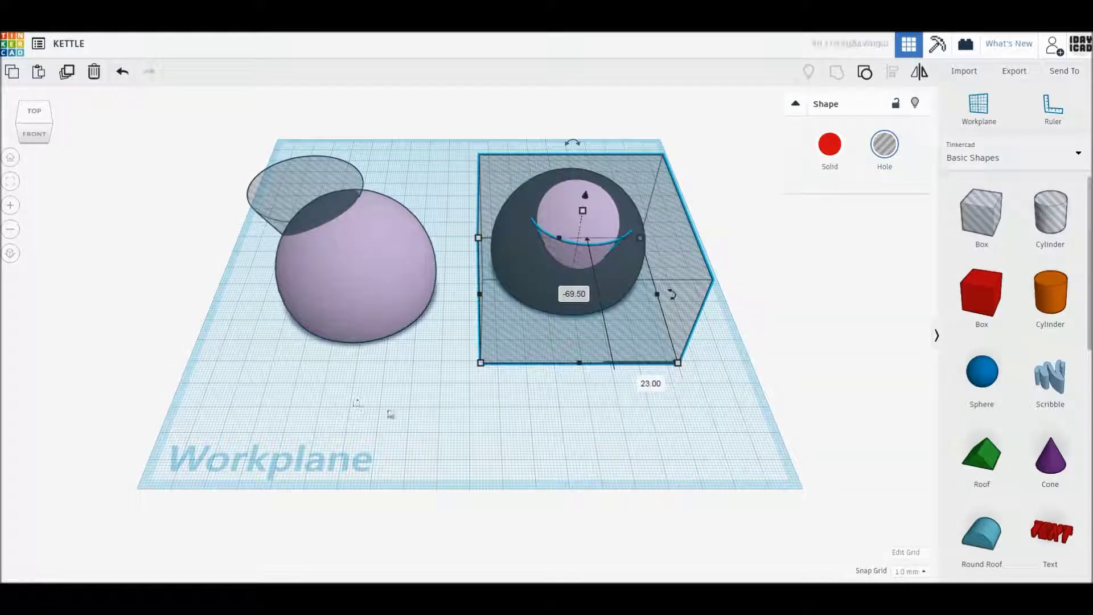
{"action": "left_click_drag", "start_coordinate": [401, 357], "coordinate": [309, 217]}
{"action": "left_click", "coordinate": [890, 72]}
{"action": "left_click", "coordinate": [342, 359]}
{"action": "left_click", "coordinate": [263, 289]}
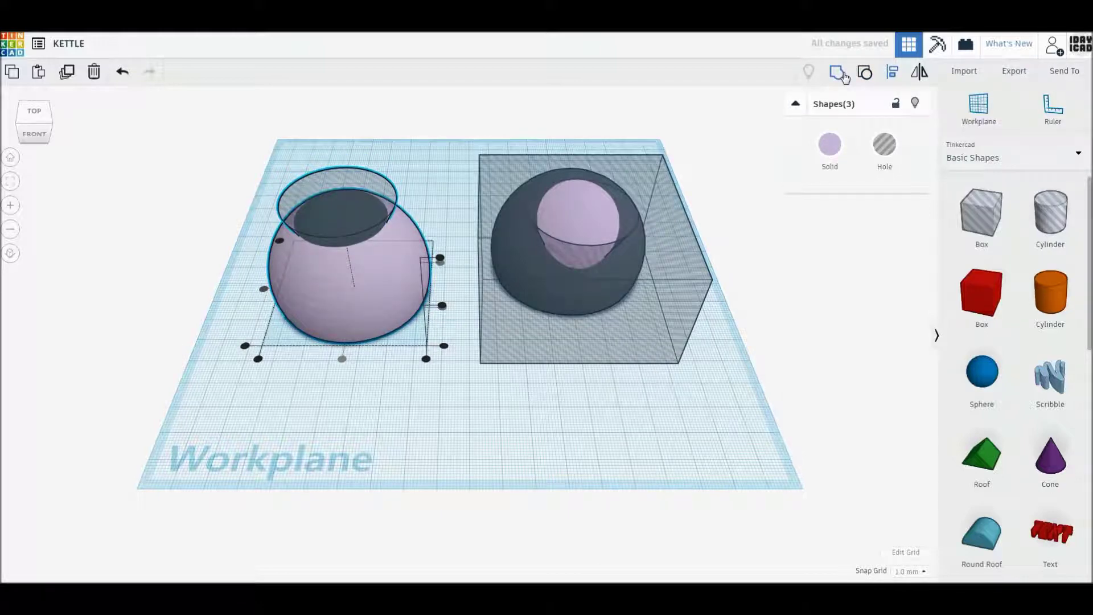
Group the left sphere with its cone hole to cut the top opening
{"action": "left_click", "coordinate": [803, 285]}
{"action": "left_click", "coordinate": [338, 295]}
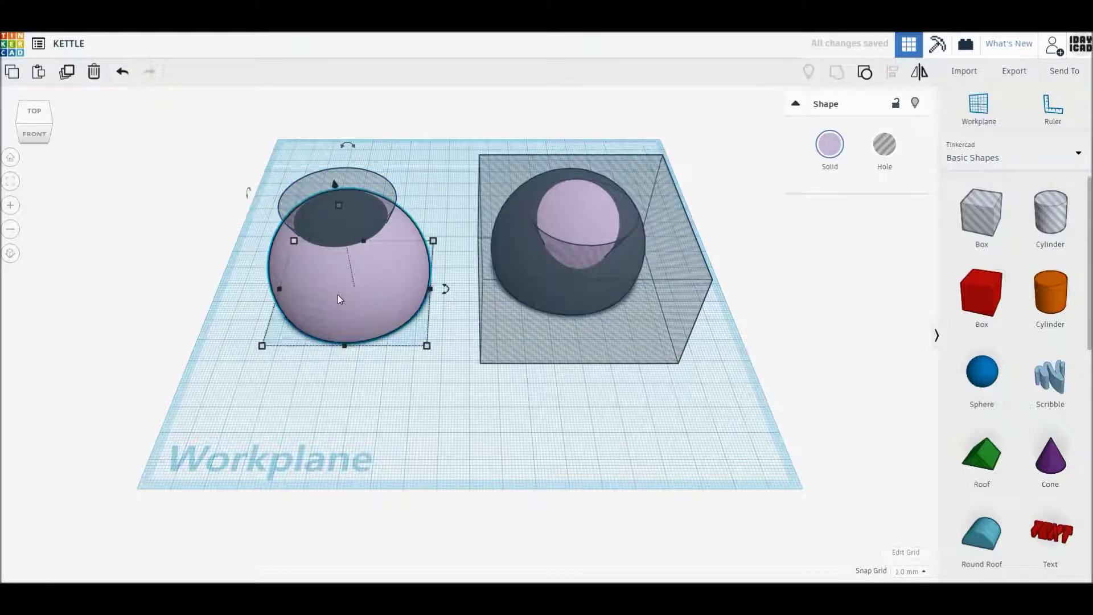
{"action": "left_click", "coordinate": [381, 190], "text": "shift"}
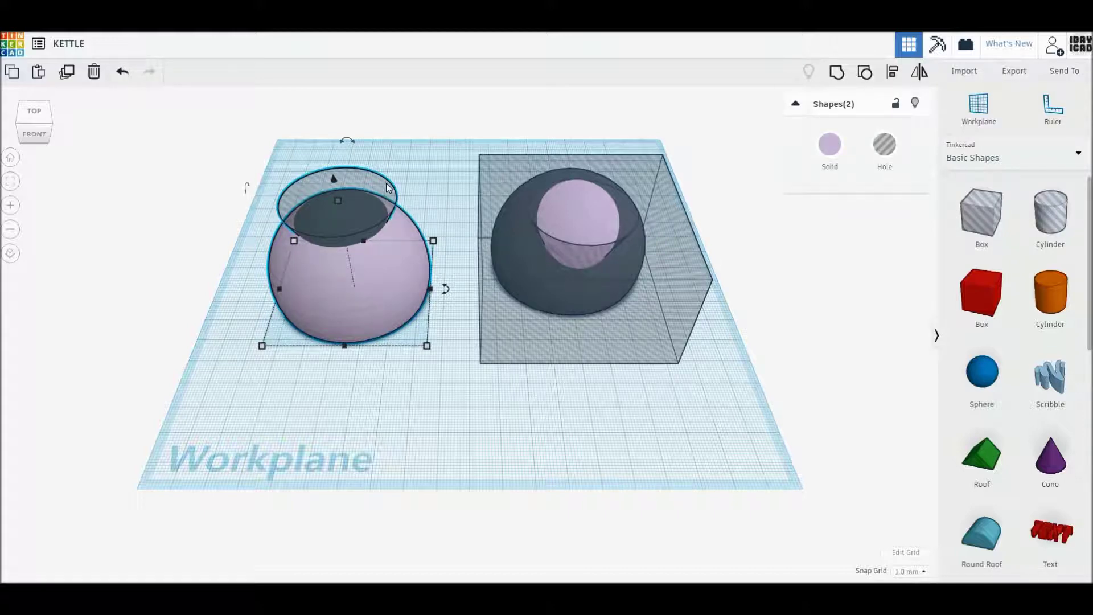
{"action": "left_click", "coordinate": [414, 155]}
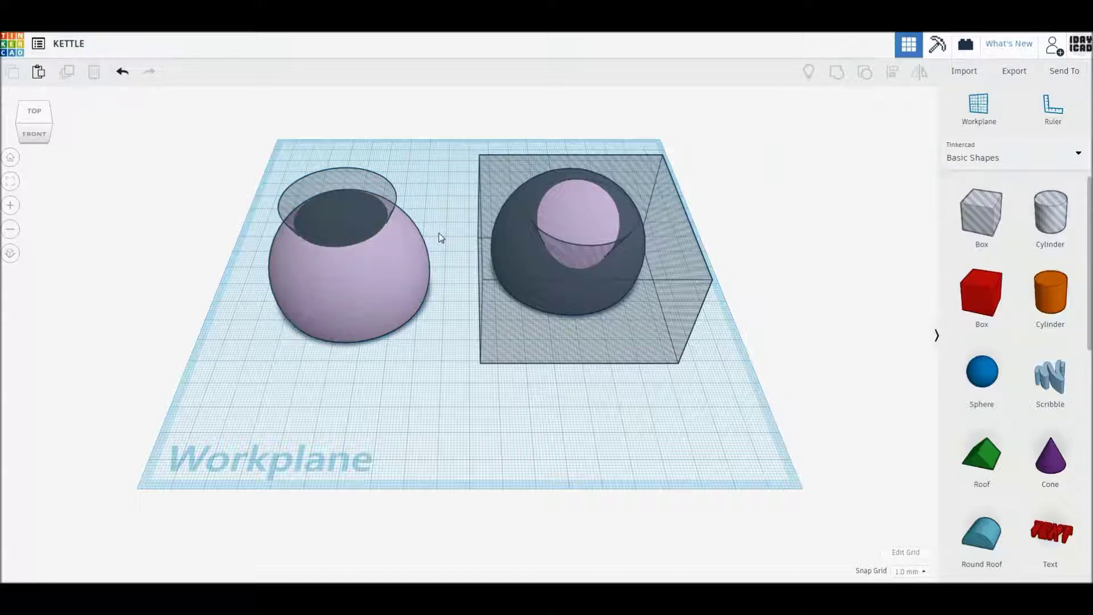
{"action": "left_click", "coordinate": [393, 243]}
{"action": "left_click", "coordinate": [386, 205], "text": "shift"}
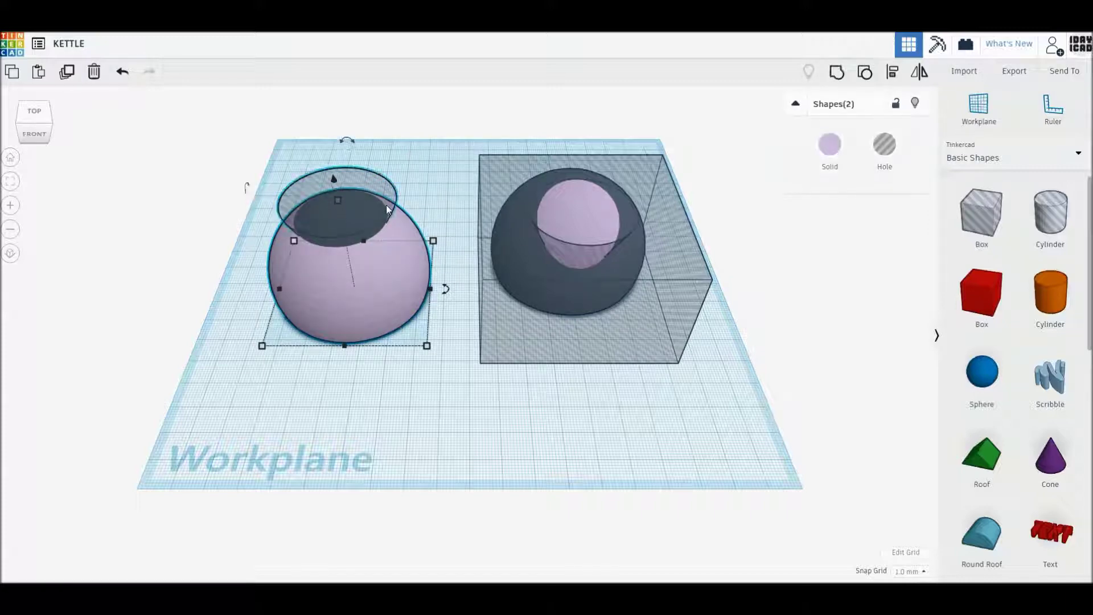
{"action": "left_click", "coordinate": [835, 74]}
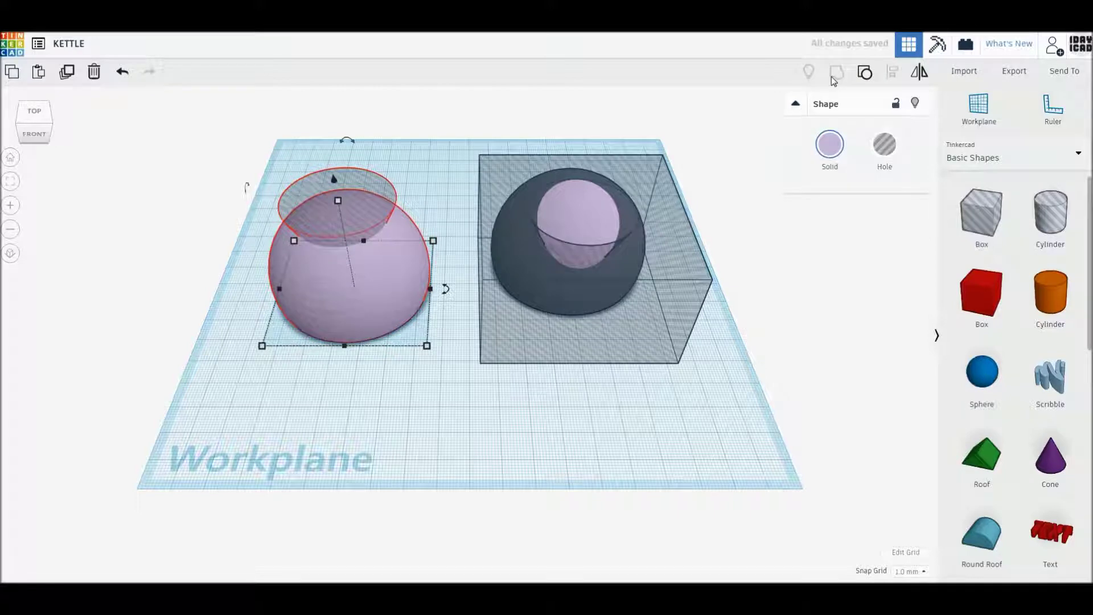
{"action": "left_click", "coordinate": [379, 422]}
{"action": "left_click", "coordinate": [353, 227]}
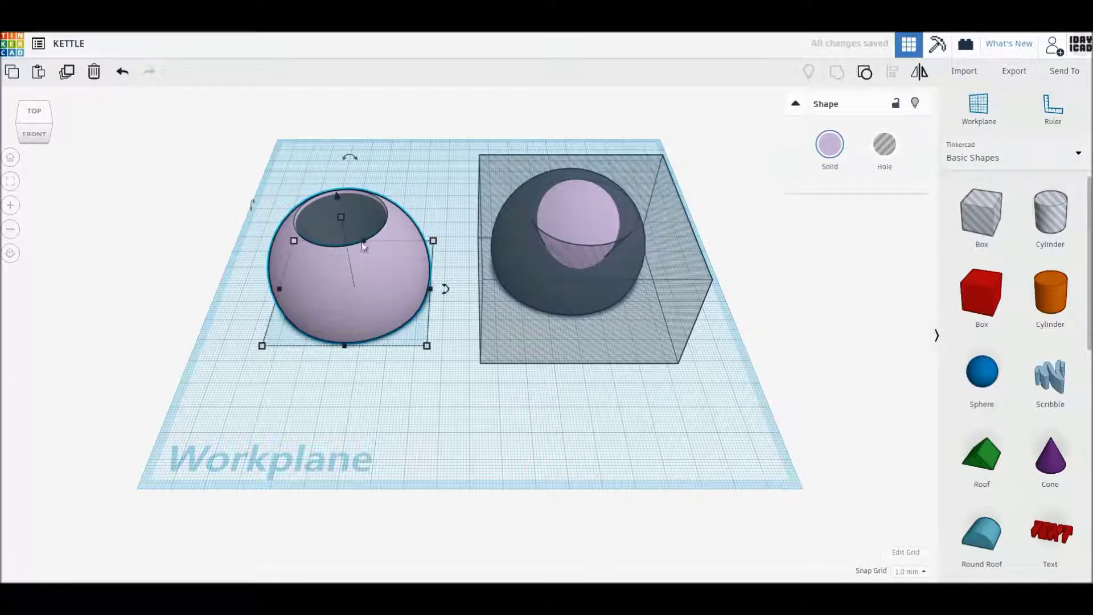
{"action": "left_click", "coordinate": [455, 279]}
Align the right dome with the hole box and group them into a thin lid disc
{"action": "left_click_drag", "start_coordinate": [758, 390], "coordinate": [576, 188]}
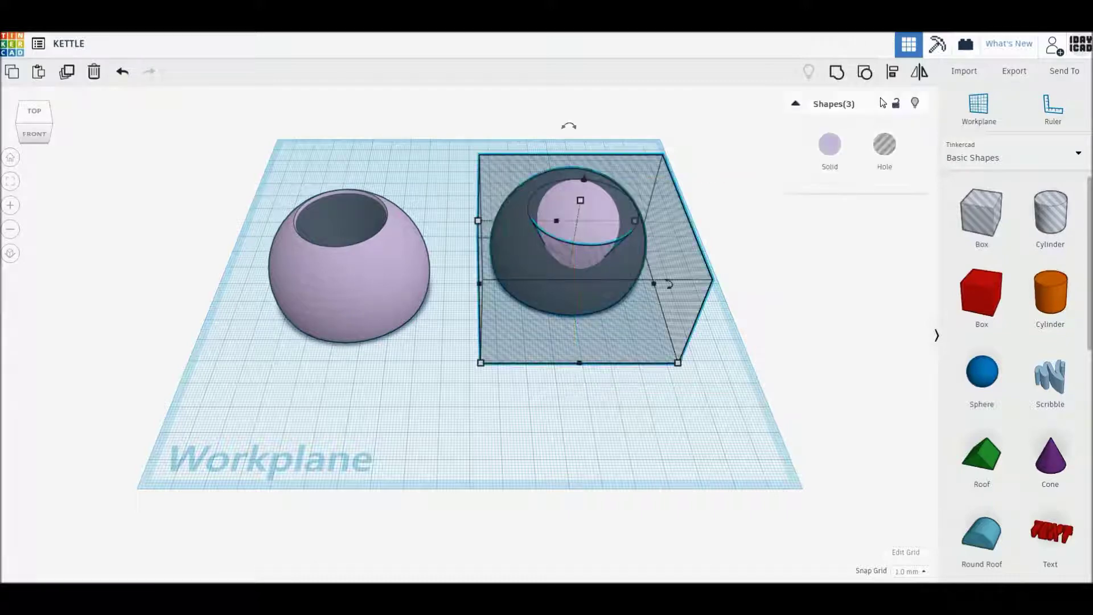
{"action": "left_click", "coordinate": [464, 284]}
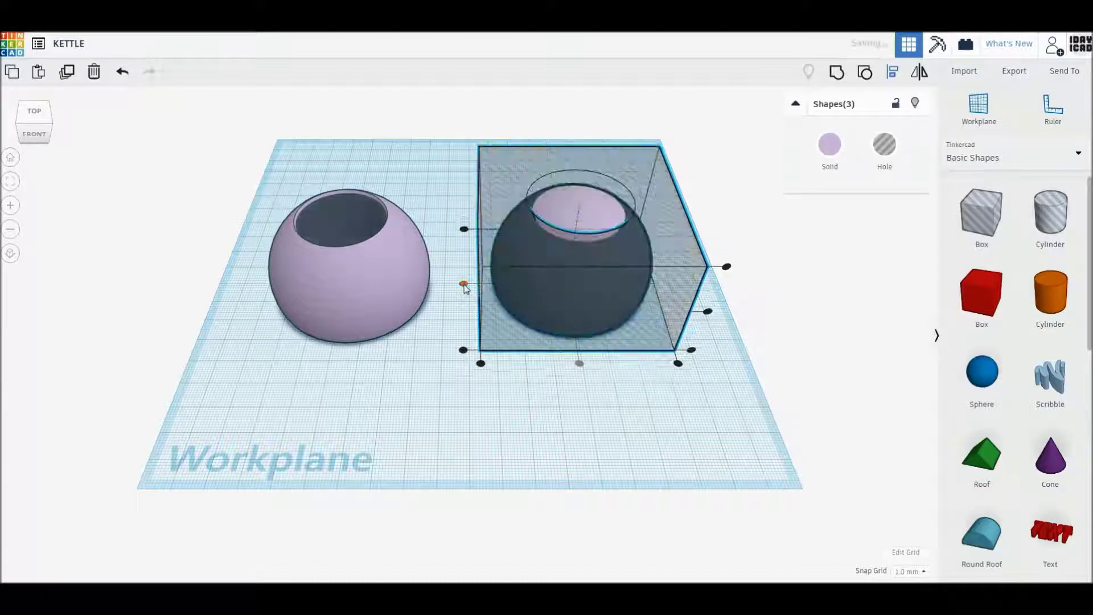
{"action": "left_click", "coordinate": [836, 72]}
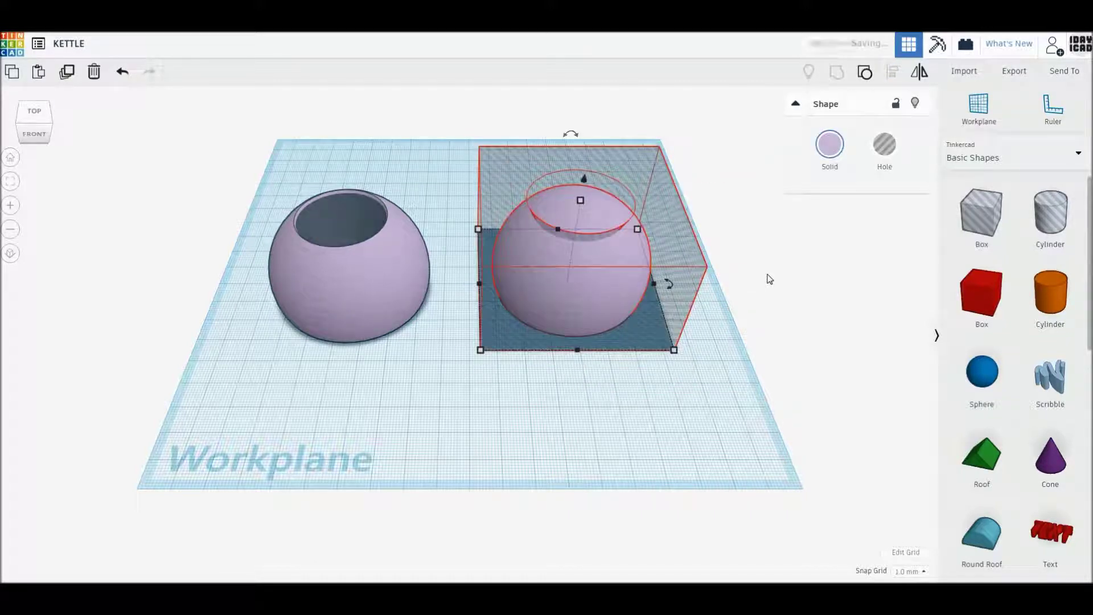
{"action": "left_click", "coordinate": [769, 279]}
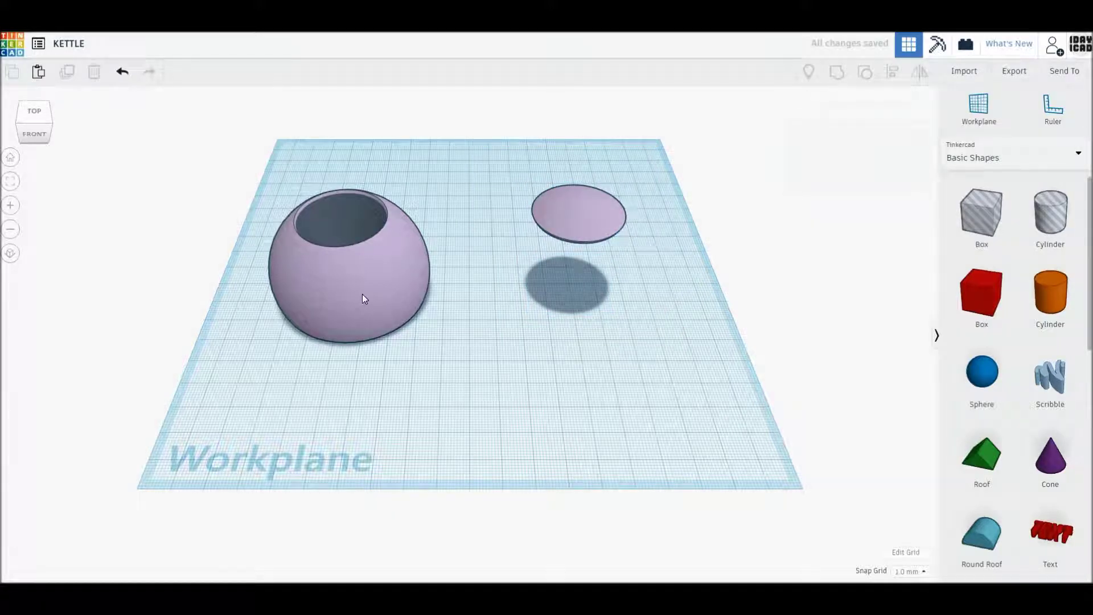
Move the open kettle body and centre it with its hole sphere on both axes
{"action": "left_click_drag", "start_coordinate": [361, 294], "coordinate": [431, 314]}
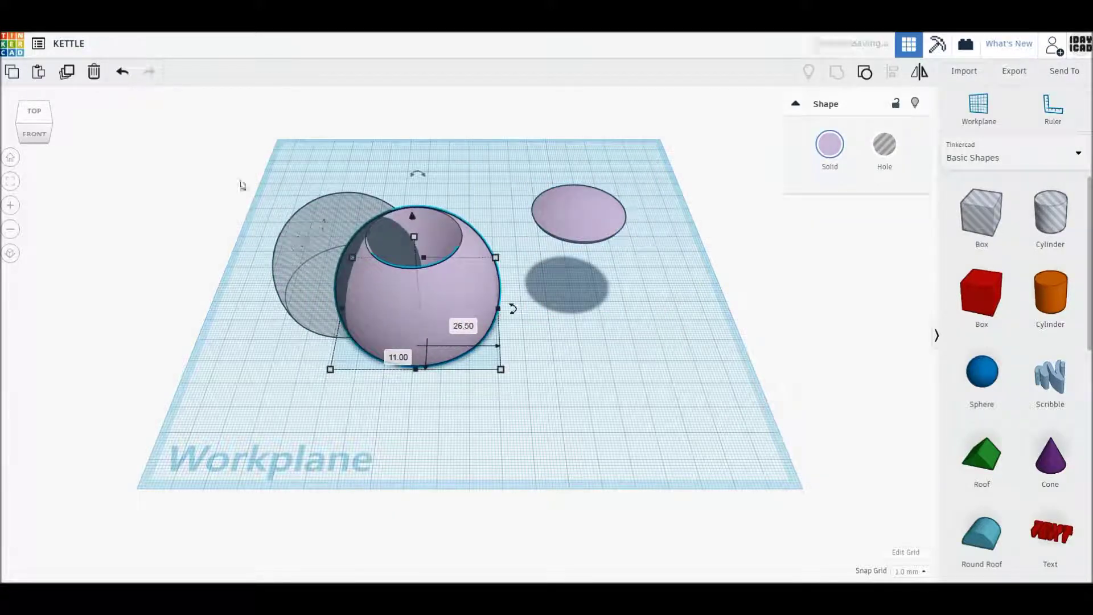
{"action": "left_click_drag", "start_coordinate": [263, 219], "coordinate": [482, 395]}
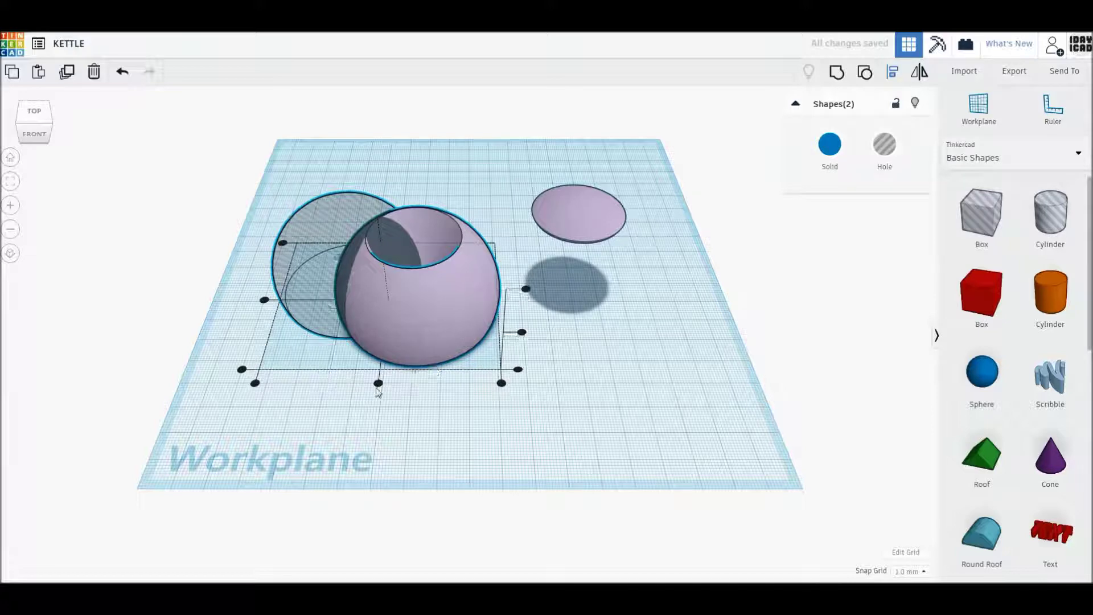
{"action": "left_click", "coordinate": [378, 383]}
{"action": "left_click", "coordinate": [296, 301]}
{"action": "left_click", "coordinate": [424, 401]}
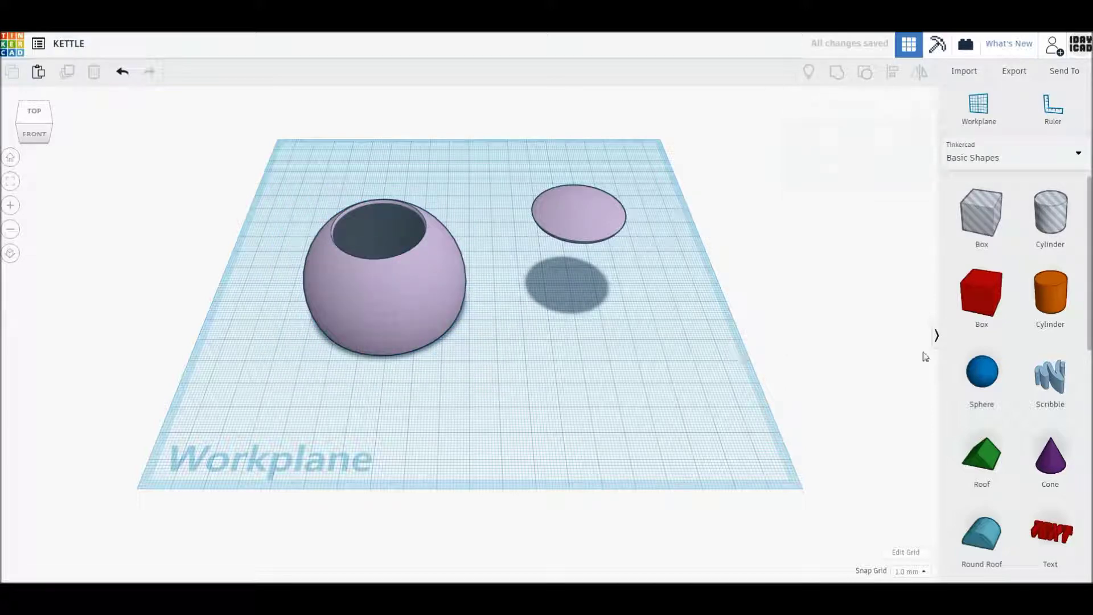
Add an upside-down cone with 64 sides, top radius 8, and 6 mm width
{"action": "left_click_drag", "start_coordinate": [1050, 458], "coordinate": [603, 411]}
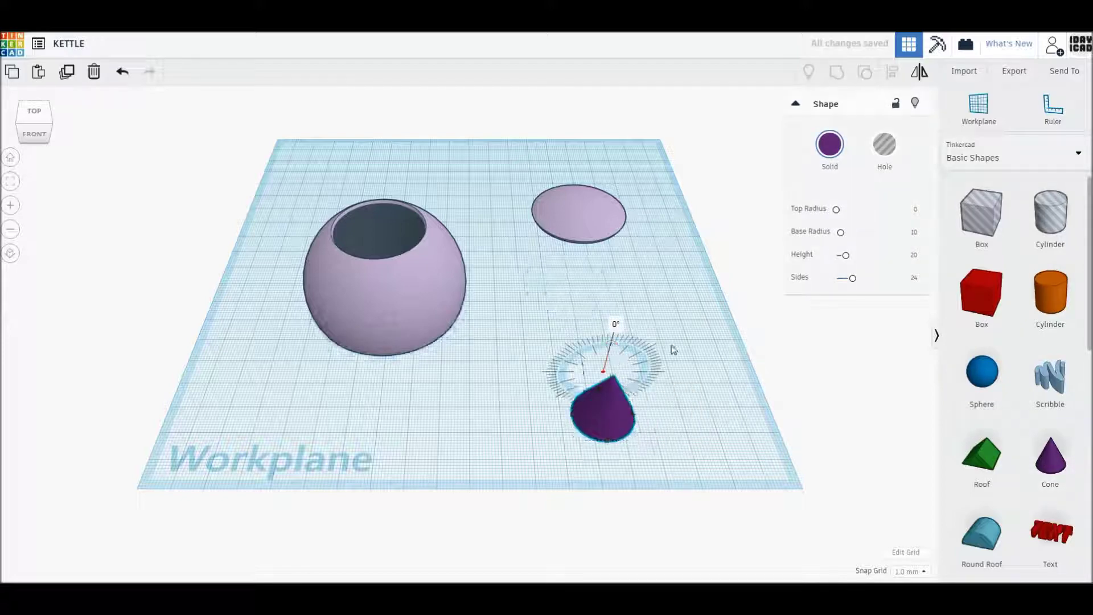
{"action": "key", "text": "m"}
{"action": "left_click", "coordinate": [558, 414]}
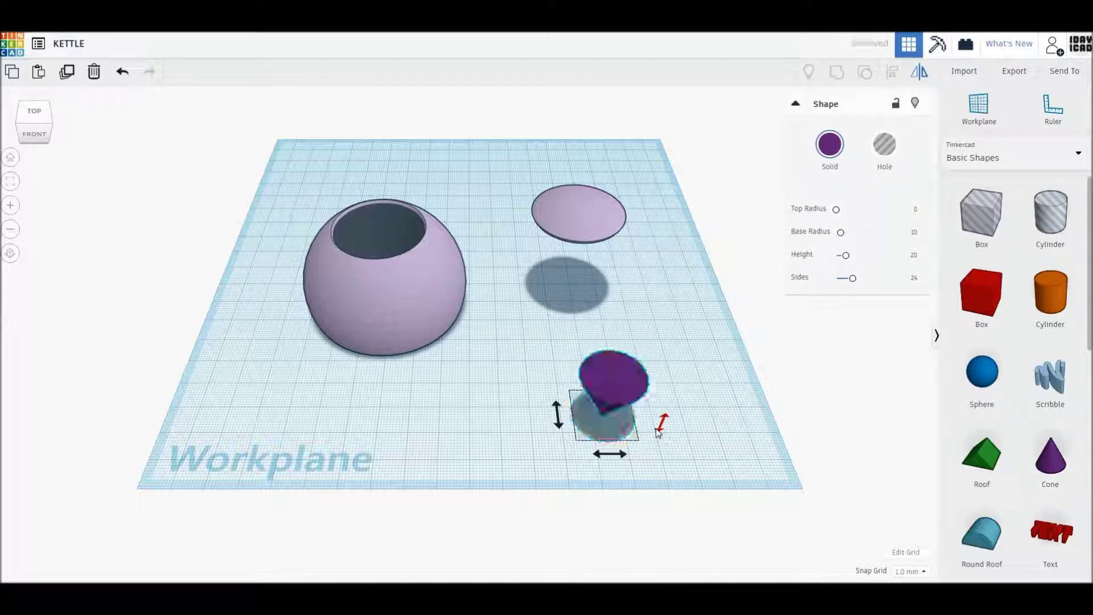
{"action": "left_click", "coordinate": [604, 387]}
{"action": "left_click_drag", "start_coordinate": [853, 279], "coordinate": [885, 278]}
{"action": "type", "text": "8"}
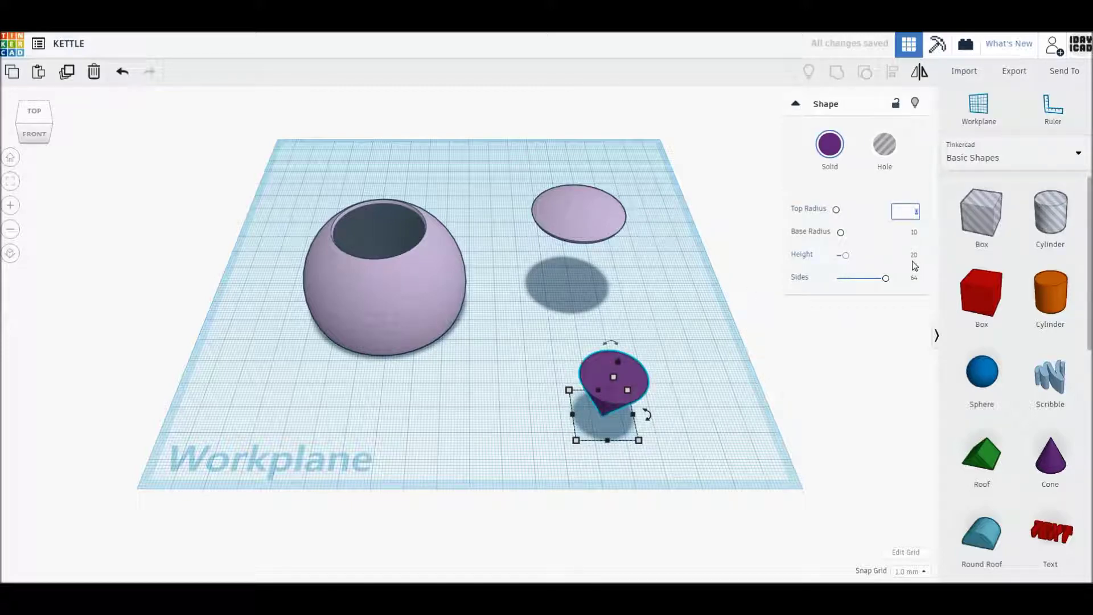
{"action": "key", "text": "Return"}
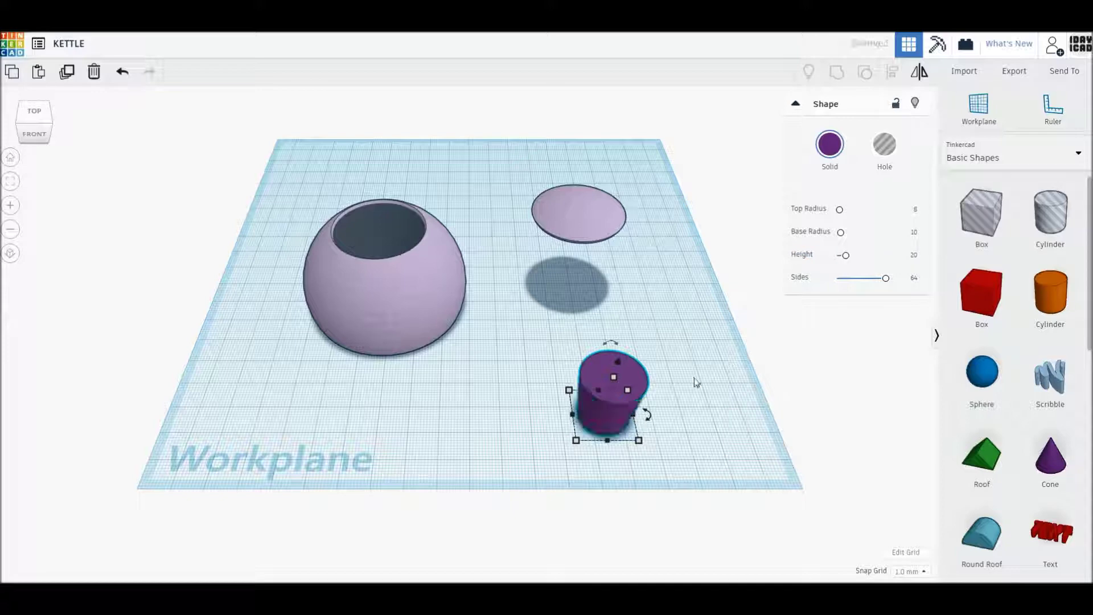
{"action": "type", "text": "13"}
{"action": "key", "text": "Return"}
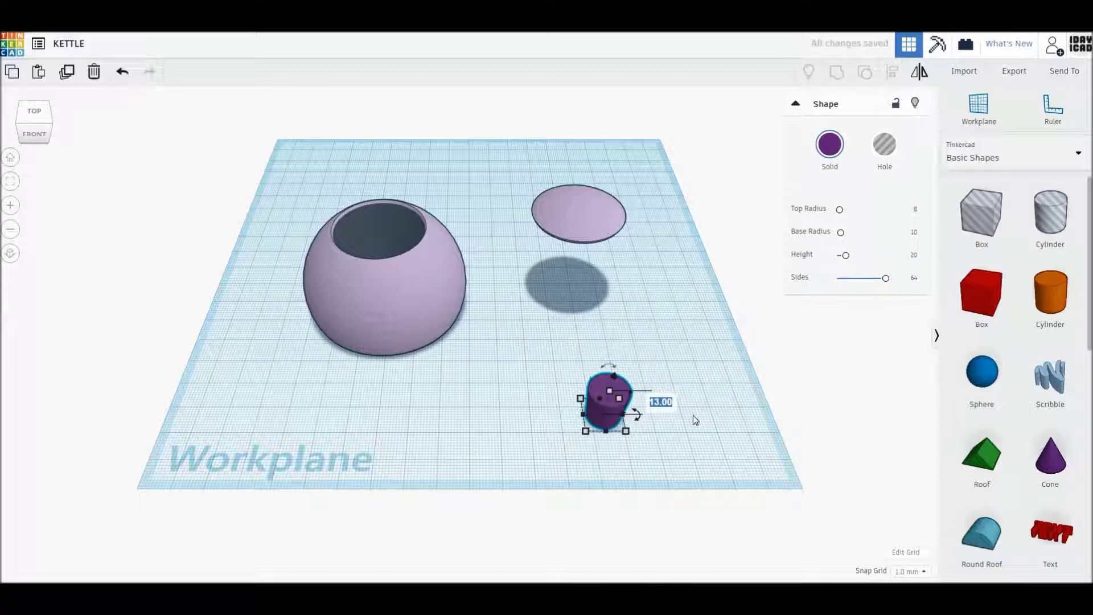
{"action": "type", "text": "6"}
{"action": "key", "text": "Return"}
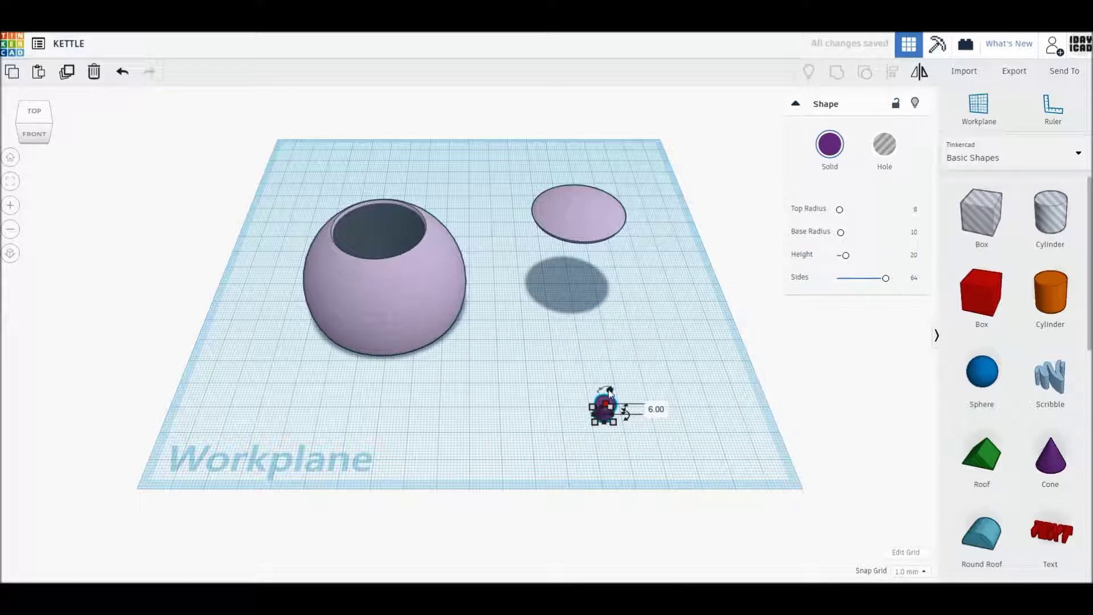
Raise the small knob and centre it with the pink disc
{"action": "left_click_drag", "start_coordinate": [608, 391], "coordinate": [626, 327]}
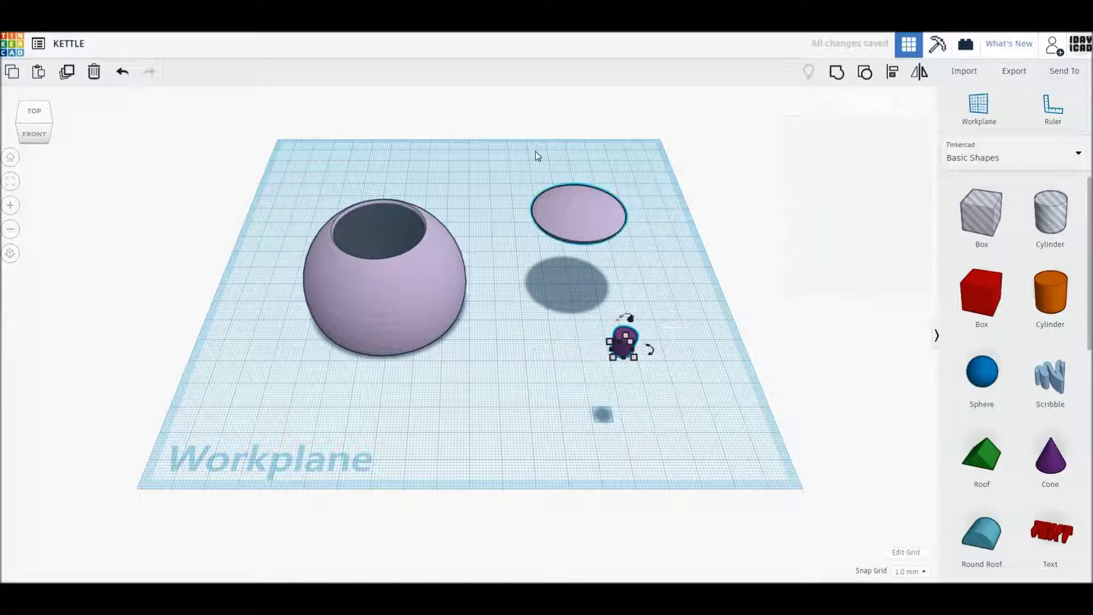
{"action": "left_click_drag", "start_coordinate": [535, 152], "coordinate": [671, 376]}
{"action": "key", "text": "l"}
{"action": "left_click", "coordinate": [609, 374]}
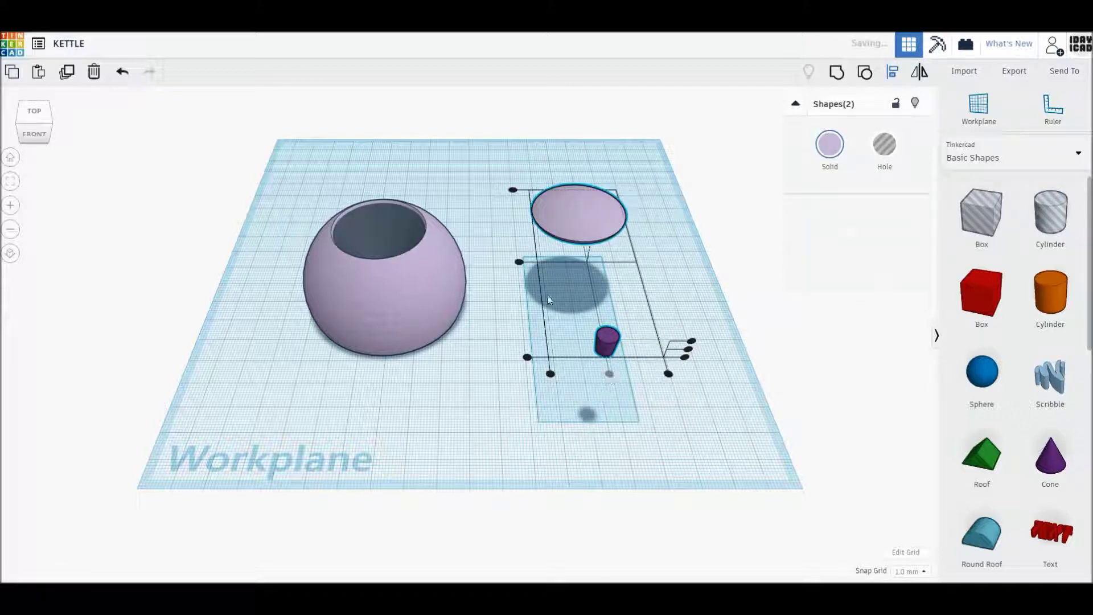
{"action": "left_click", "coordinate": [519, 262]}
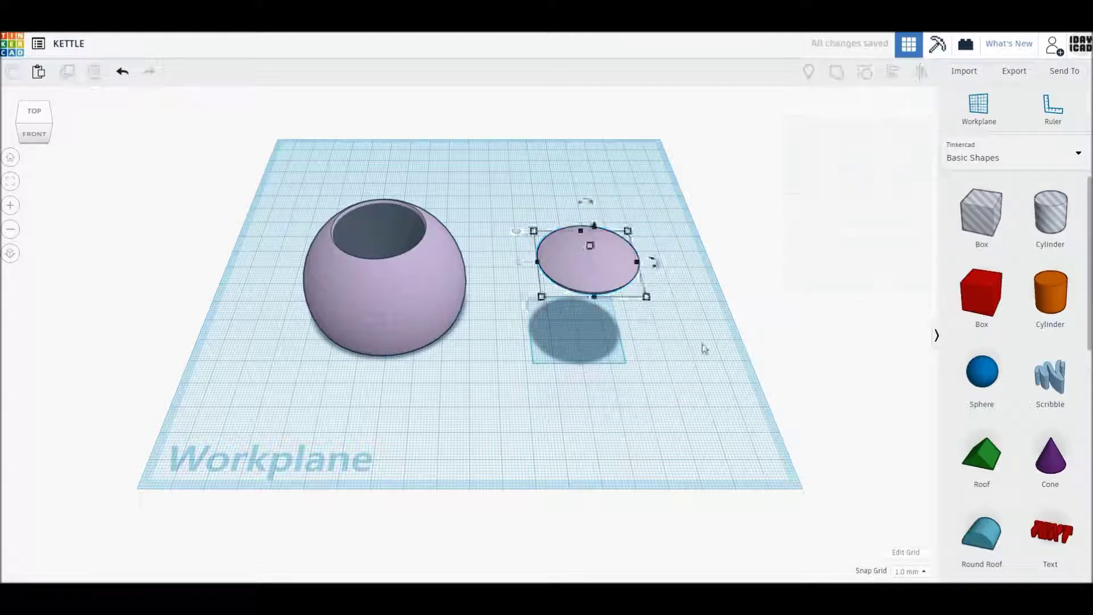
Raise the knob so it sits on top of the lid
{"action": "left_click", "coordinate": [710, 345]}
{"action": "mouse_move", "coordinate": [698, 276]}
{"action": "right_mouse_down"}
{"action": "mouse_move", "coordinate": [681, 347]}
{"action": "mouse_move", "coordinate": [663, 342]}
{"action": "right_mouse_up"}
{"action": "left_click", "coordinate": [565, 311]}
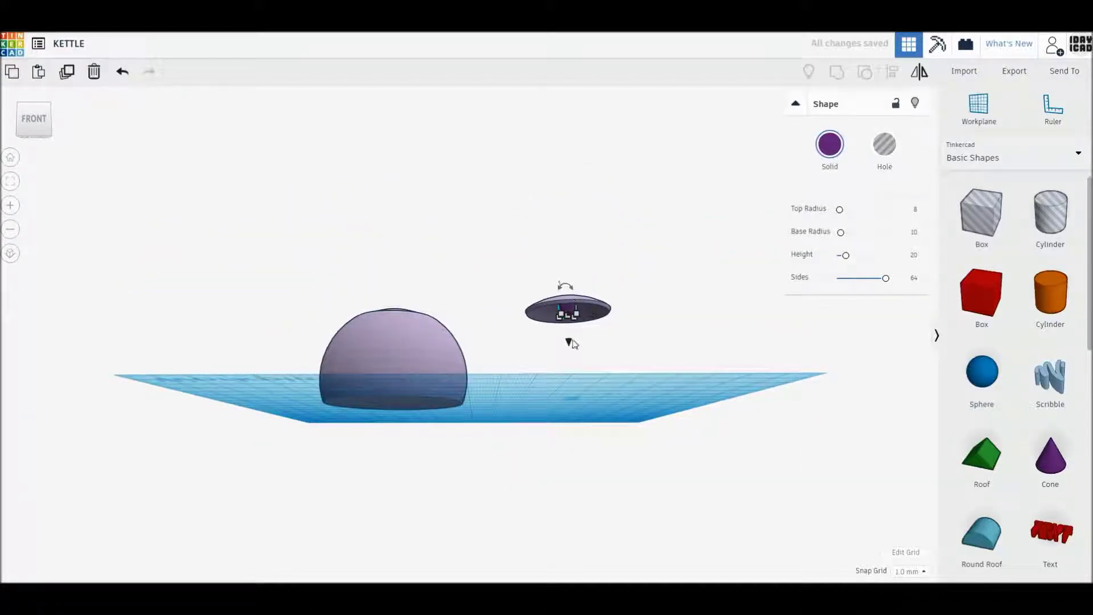
{"action": "left_click_drag", "start_coordinate": [569, 340], "coordinate": [566, 284]}
{"action": "right_click_drag", "start_coordinate": [566, 284], "coordinate": [674, 293]}
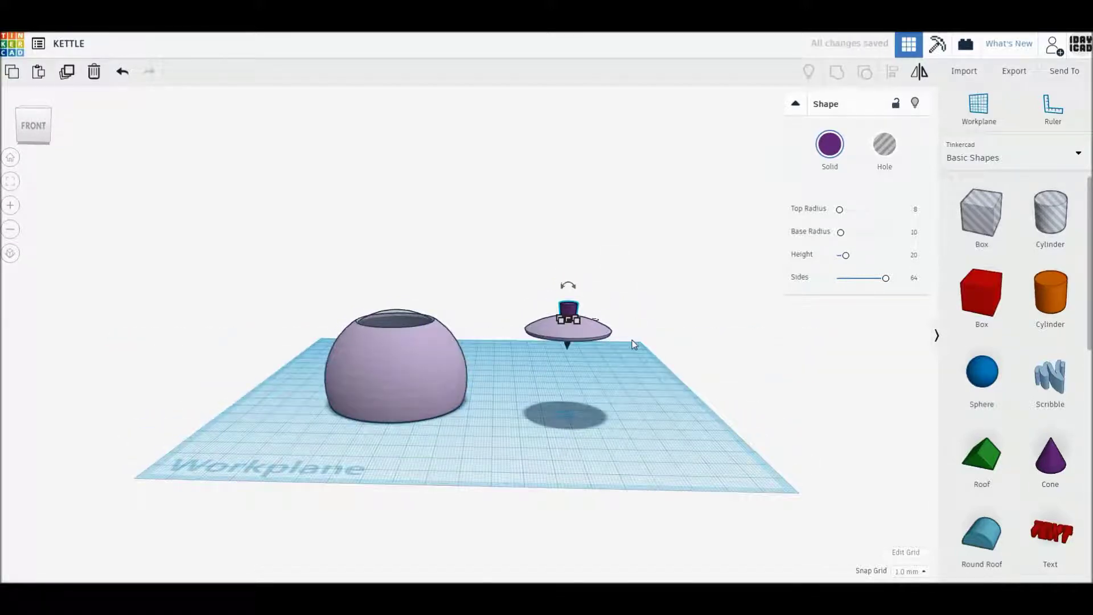
Colour the lid white and the knob grey
{"action": "left_click", "coordinate": [829, 144]}
{"action": "left_click", "coordinate": [1024, 228]}
{"action": "mouse_move", "coordinate": [717, 295]}
{"action": "right_mouse_down"}
{"action": "mouse_move", "coordinate": [689, 269]}
{"action": "mouse_move", "coordinate": [633, 294]}
{"action": "right_mouse_up"}
{"action": "left_click", "coordinate": [634, 293]}
{"action": "left_click", "coordinate": [570, 323]}
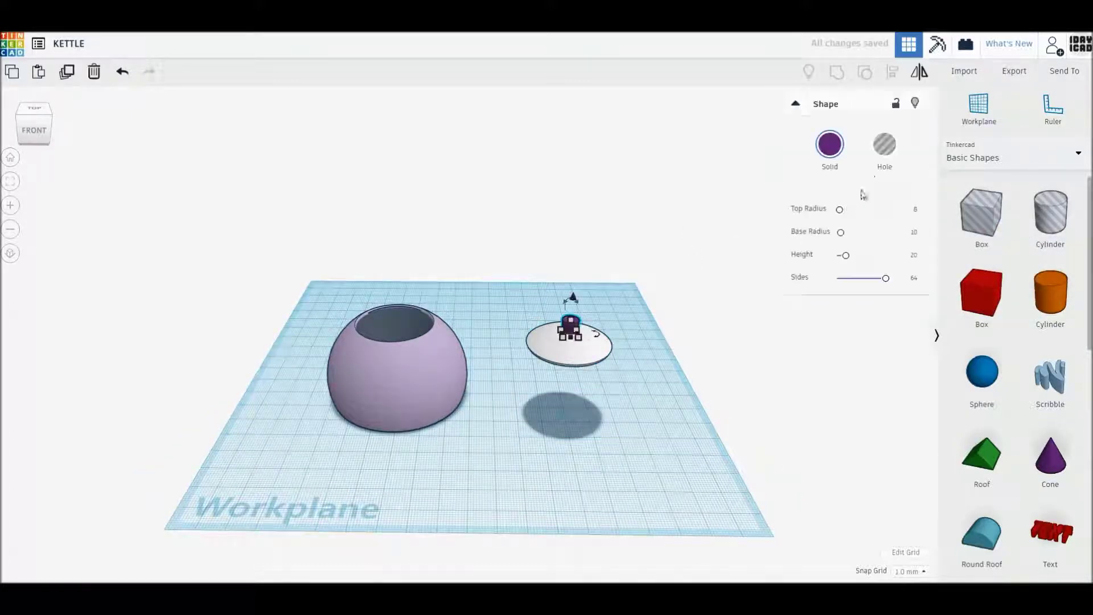
{"action": "left_click", "coordinate": [836, 161]}
{"action": "left_click", "coordinate": [1043, 229]}
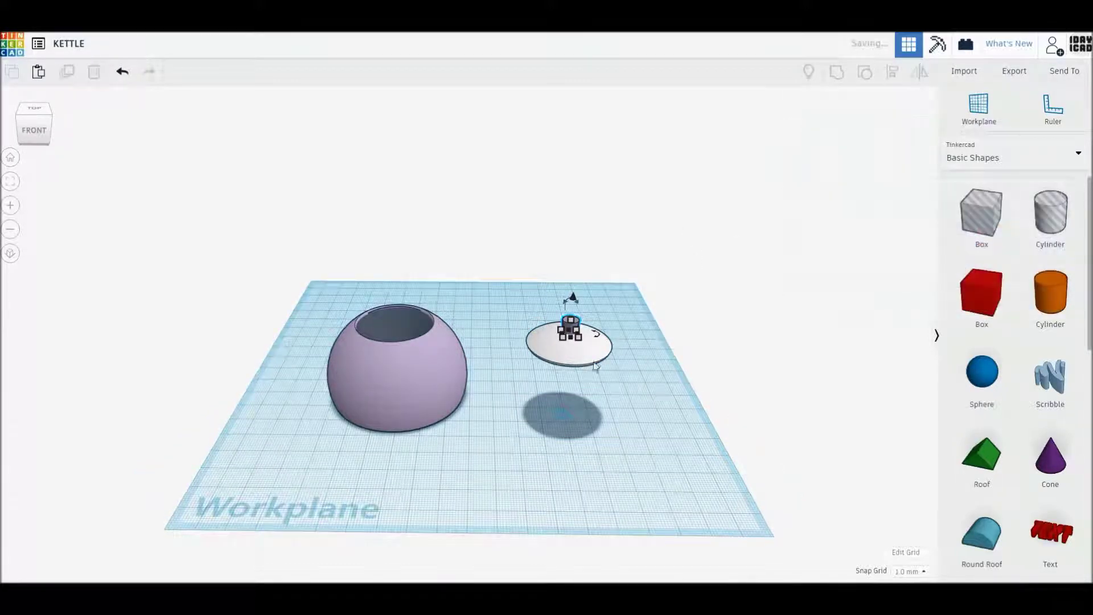
Group lid and knob as one Multicolor piece and move it further back
{"action": "left_click_drag", "start_coordinate": [506, 281], "coordinate": [687, 416]}
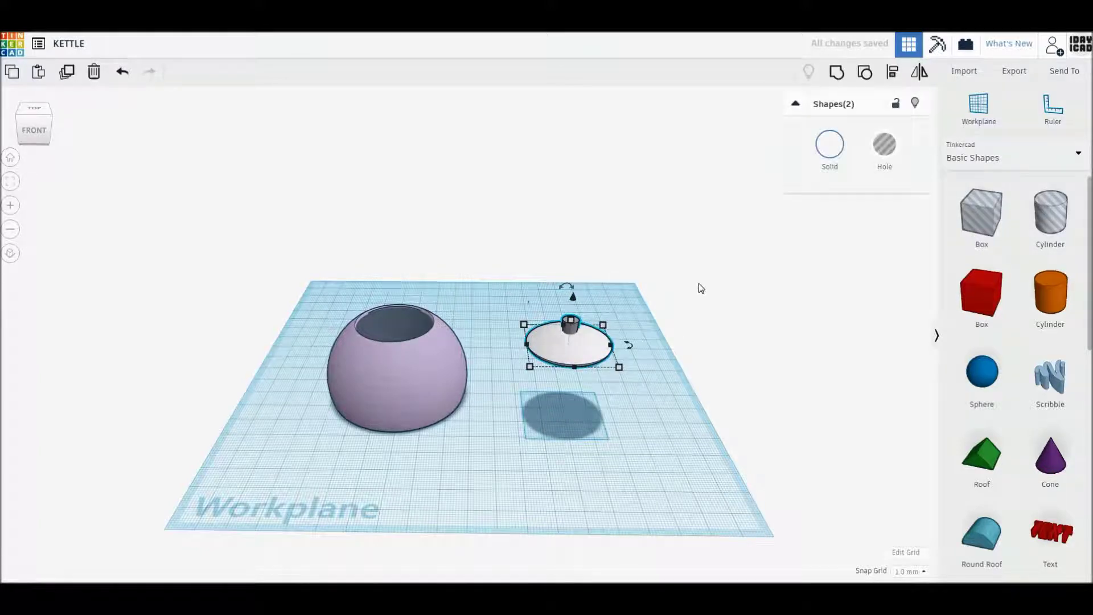
{"action": "left_click", "coordinate": [835, 74]}
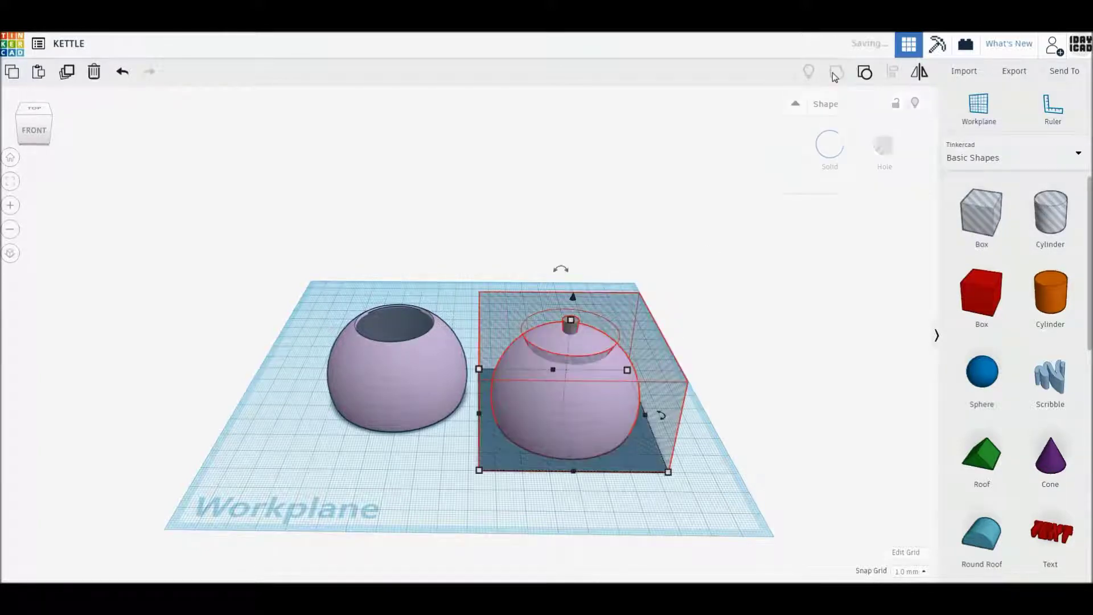
{"action": "left_click", "coordinate": [829, 149]}
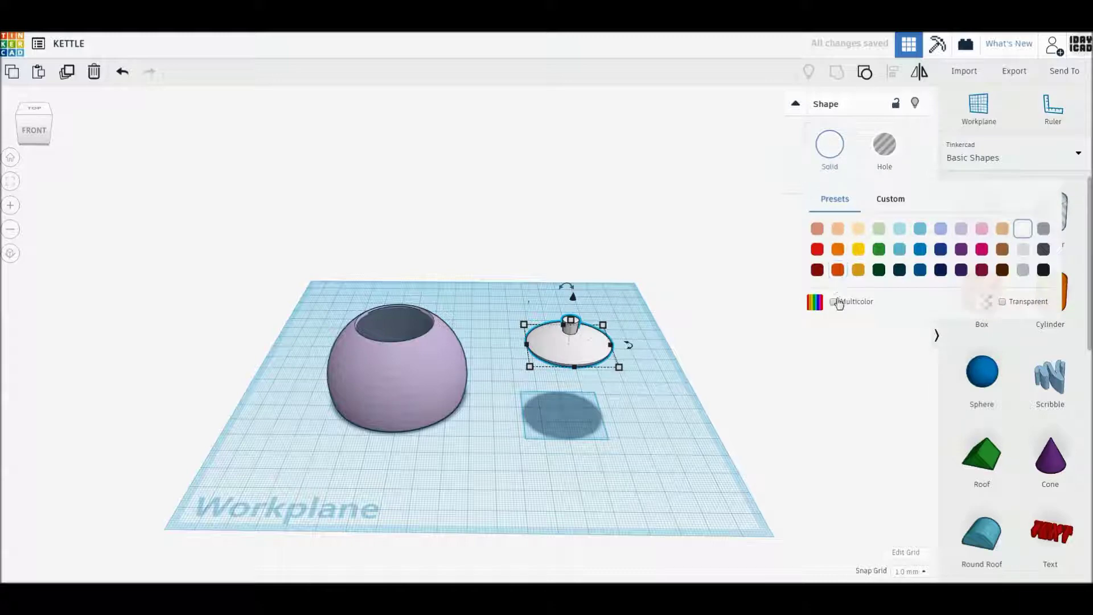
{"action": "left_click", "coordinate": [832, 302]}
{"action": "left_click", "coordinate": [654, 272]}
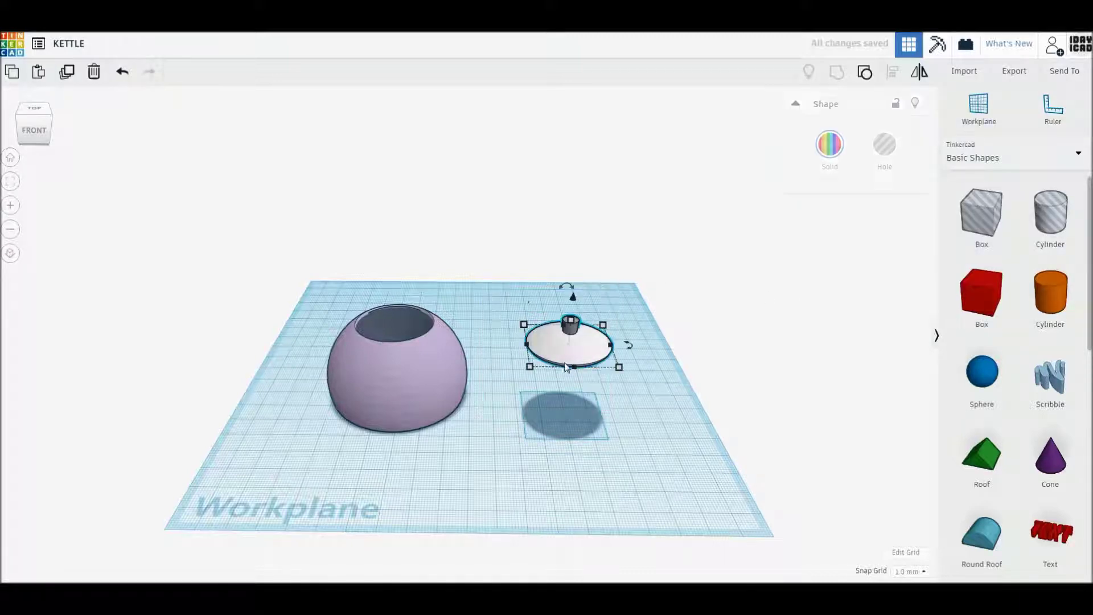
{"action": "left_click_drag", "start_coordinate": [569, 344], "coordinate": [533, 305]}
{"action": "left_click", "coordinate": [671, 384]}
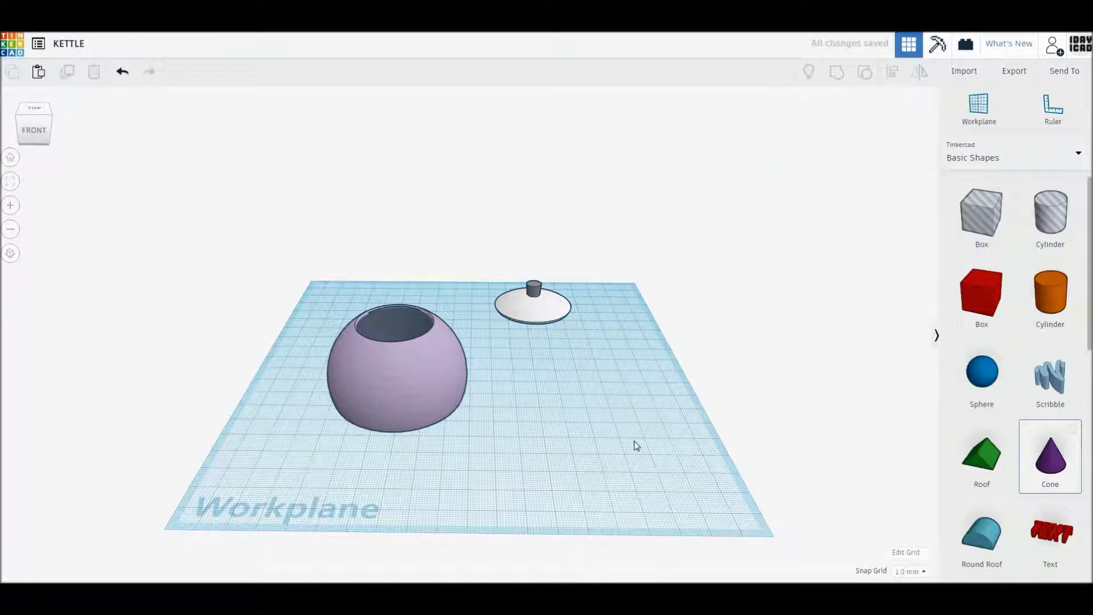
Add a cone, smooth it to 64 sides and shrink its base to 16 by 16
{"action": "left_click_drag", "start_coordinate": [1050, 454], "coordinate": [584, 436]}
{"action": "left_click", "coordinate": [915, 212]}
{"action": "type", "text": "6"}
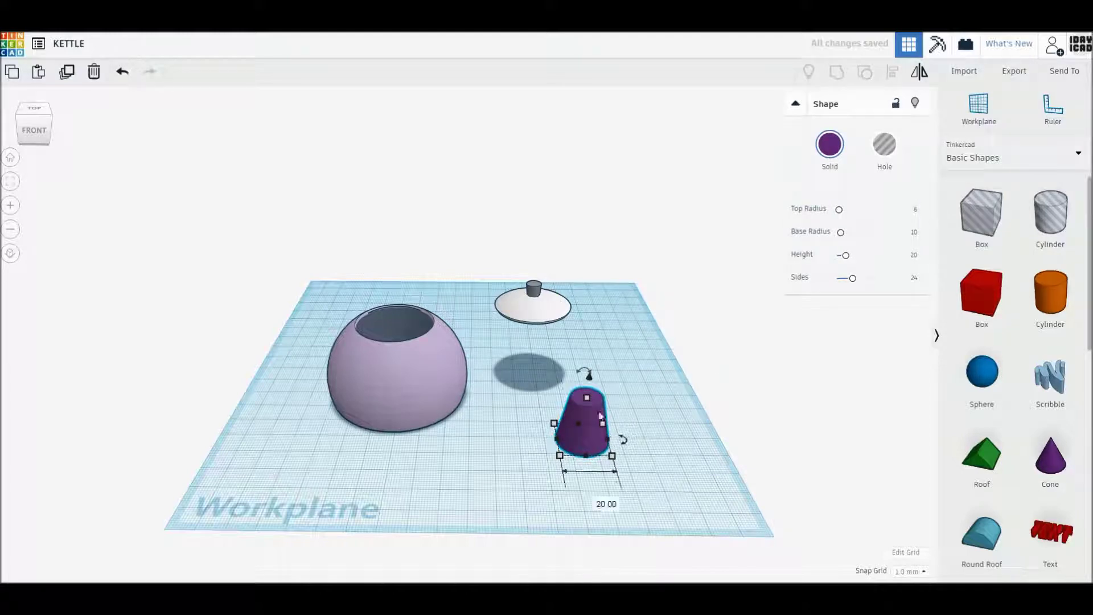
{"action": "left_click_drag", "start_coordinate": [852, 284], "coordinate": [925, 281]}
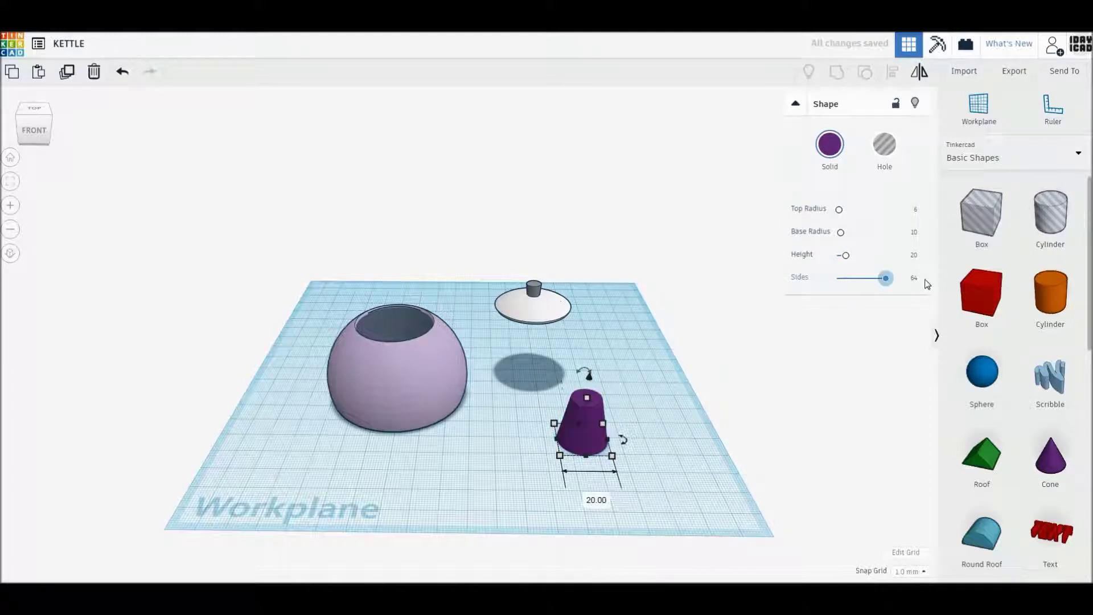
{"action": "left_click_drag", "start_coordinate": [613, 456], "coordinate": [600, 449]}
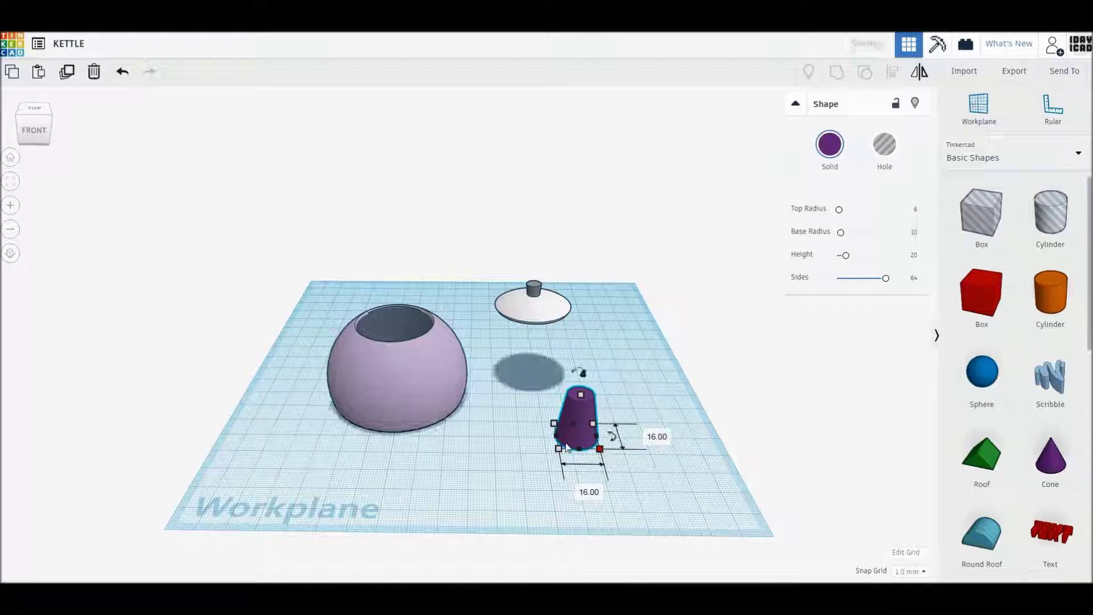
Resize the cone to a 14 by 14 base, top radius 4 and 26 mm height
{"action": "left_click", "coordinate": [66, 71]}
{"action": "left_click_drag", "start_coordinate": [602, 457], "coordinate": [597, 453]}
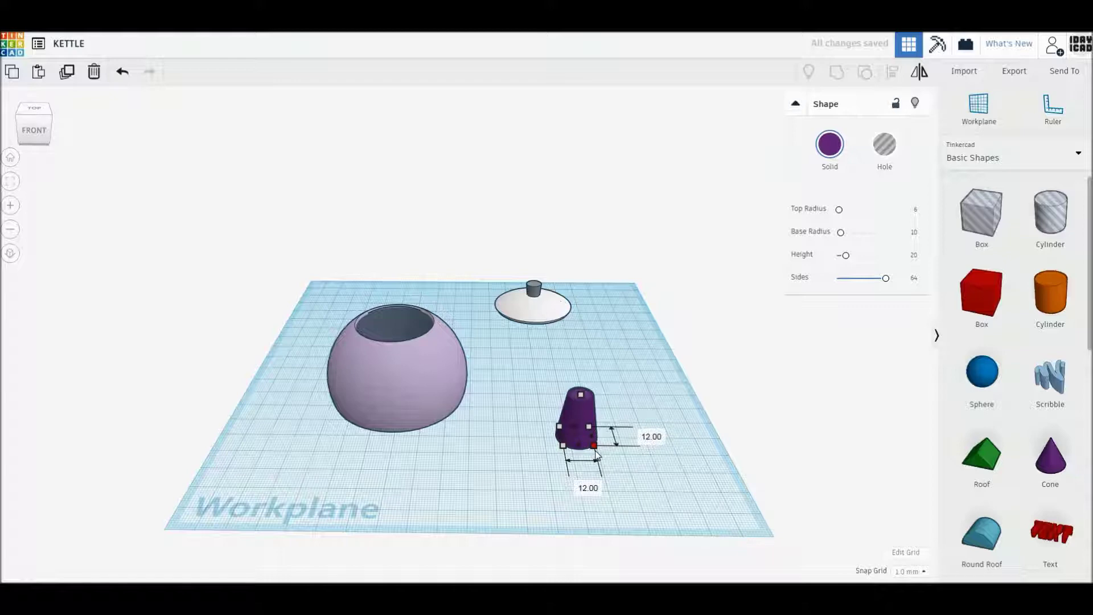
{"action": "left_click_drag", "start_coordinate": [596, 454], "coordinate": [598, 455]}
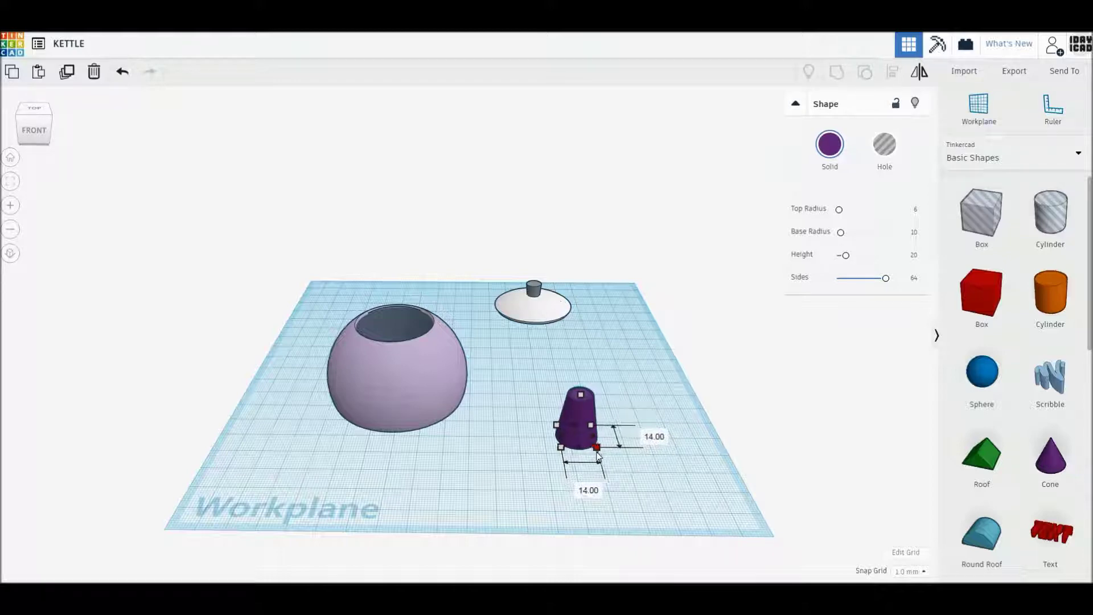
{"action": "left_click", "coordinate": [915, 210]}
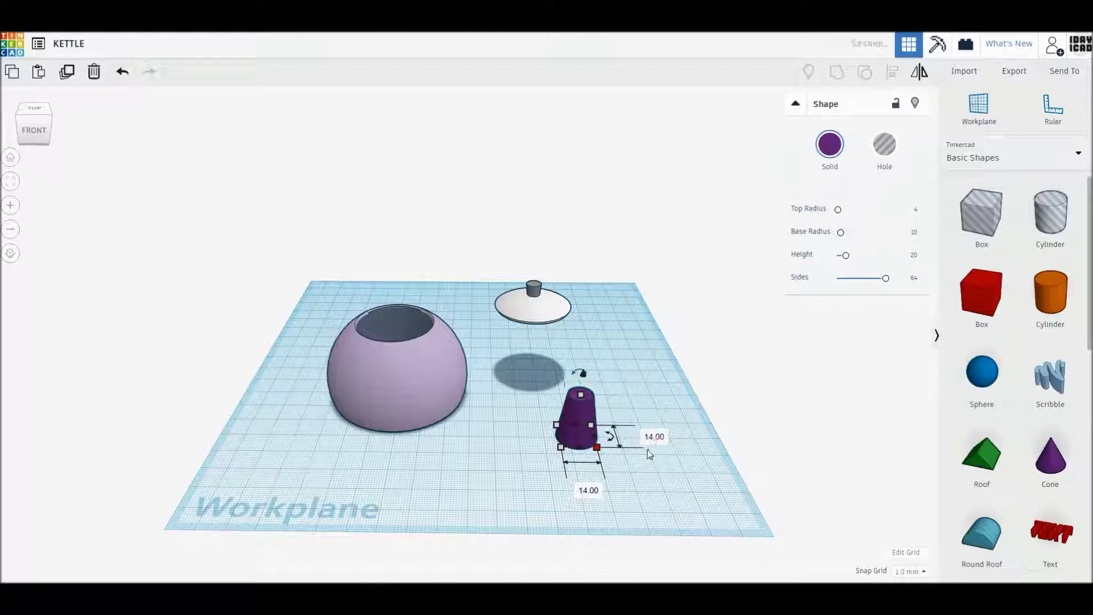
{"action": "middle_click_drag", "start_coordinate": [653, 438], "coordinate": [493, 440]}
{"action": "scroll", "coordinate": [504, 401], "scroll_direction": "up", "scroll_amount": 3}
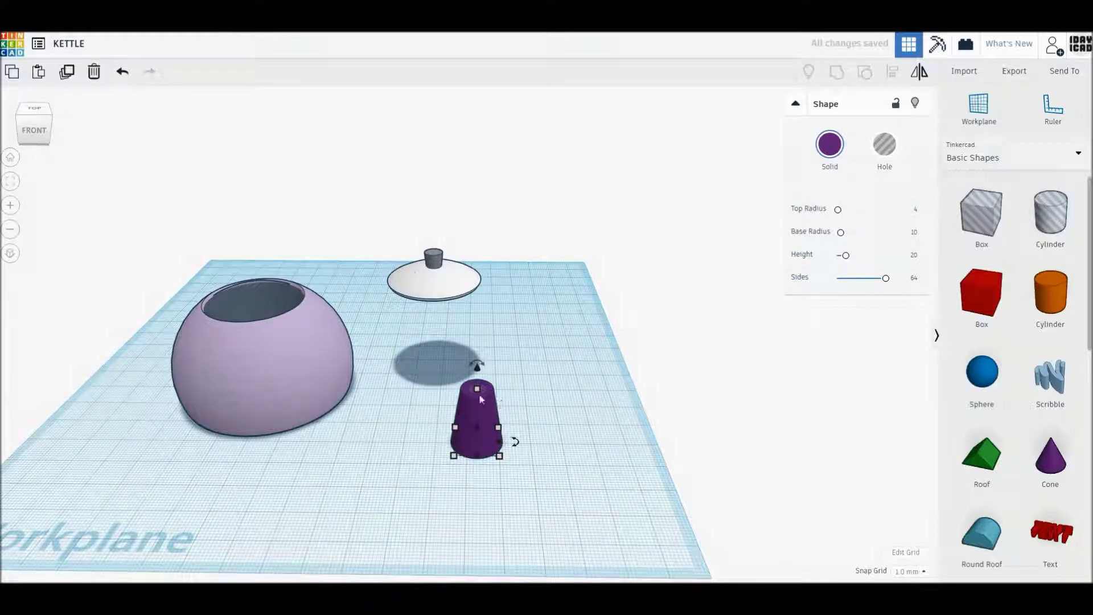
{"action": "left_click_drag", "start_coordinate": [477, 392], "coordinate": [478, 384]}
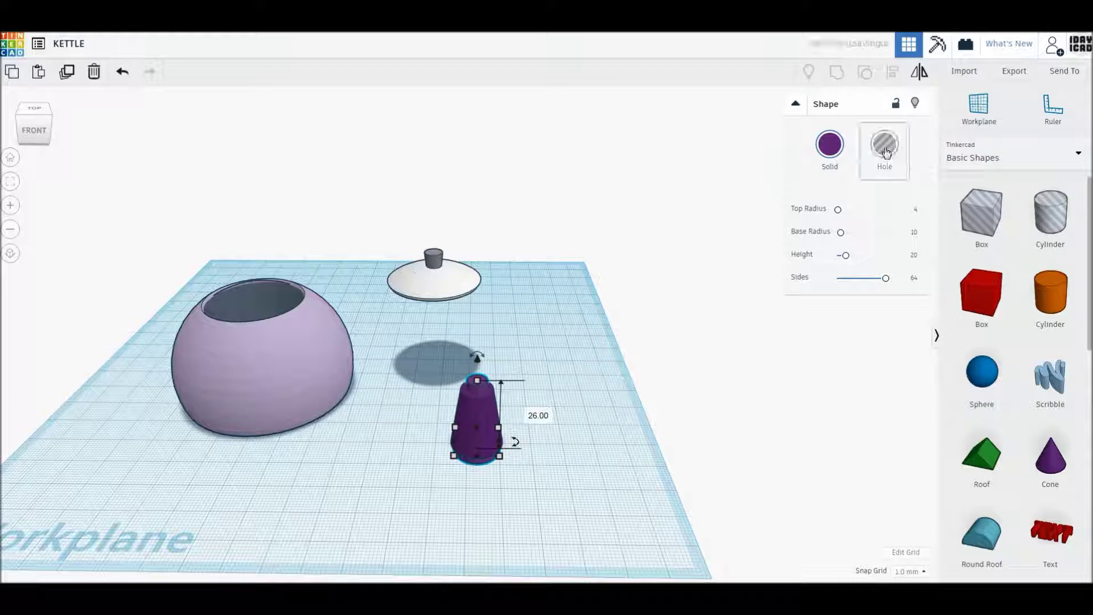
{"action": "left_click_drag", "start_coordinate": [581, 496], "coordinate": [445, 377]}
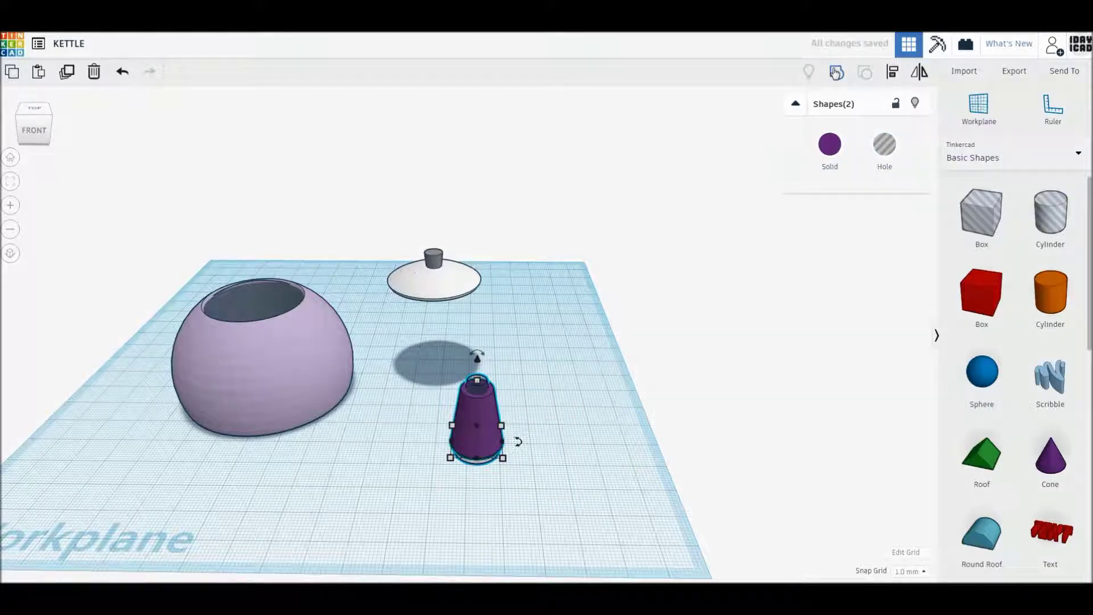
Colour the cone pink
{"action": "left_click", "coordinate": [486, 409]}
{"action": "left_click", "coordinate": [832, 151]}
{"action": "left_click", "coordinate": [981, 228]}
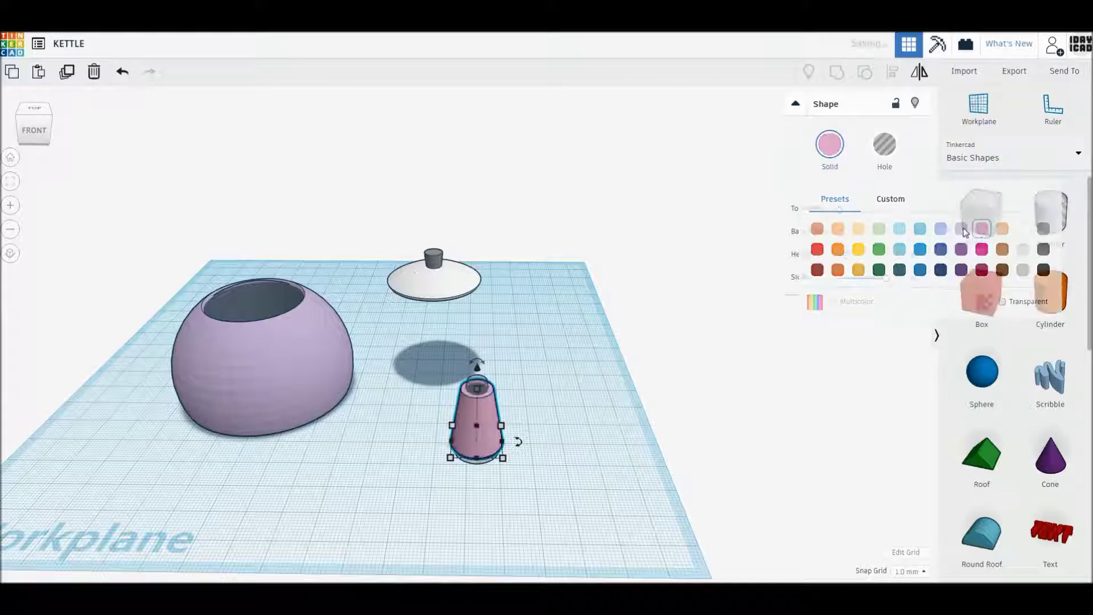
{"action": "left_click", "coordinate": [822, 148]}
{"action": "left_click", "coordinate": [566, 507]}
Attach the tilted, 13 mm-raised cone to the body's left side as the spout
{"action": "mouse_move", "coordinate": [569, 505]}
{"action": "left_mouse_down"}
{"action": "mouse_move", "coordinate": [464, 378]}
{"action": "mouse_move", "coordinate": [450, 386]}
{"action": "mouse_move", "coordinate": [417, 360]}
{"action": "left_mouse_up"}
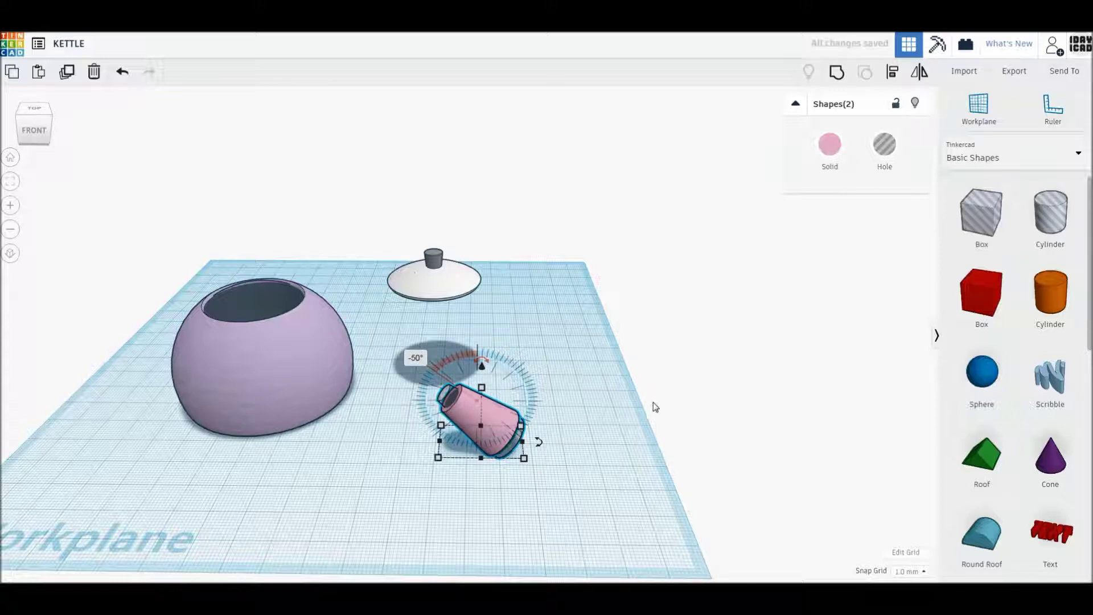
{"action": "left_click_drag", "start_coordinate": [481, 409], "coordinate": [229, 369]}
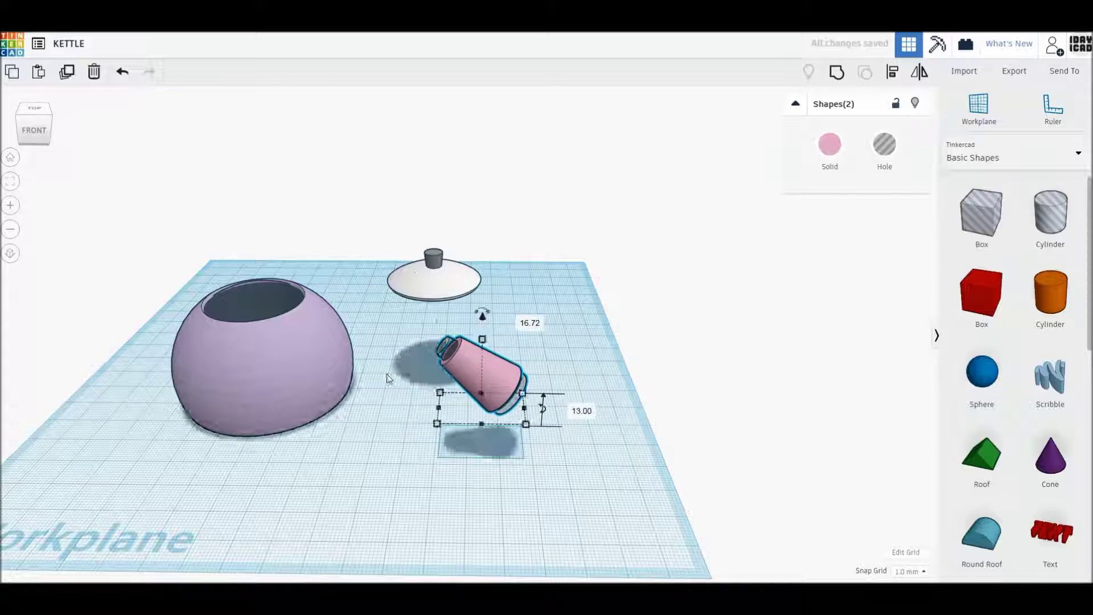
{"action": "mouse_move", "coordinate": [230, 369]}
{"action": "left_mouse_down"}
{"action": "mouse_move", "coordinate": [169, 333]}
{"action": "mouse_move", "coordinate": [178, 330]}
{"action": "left_mouse_up"}
{"action": "left_click", "coordinate": [262, 370], "text": "shift"}
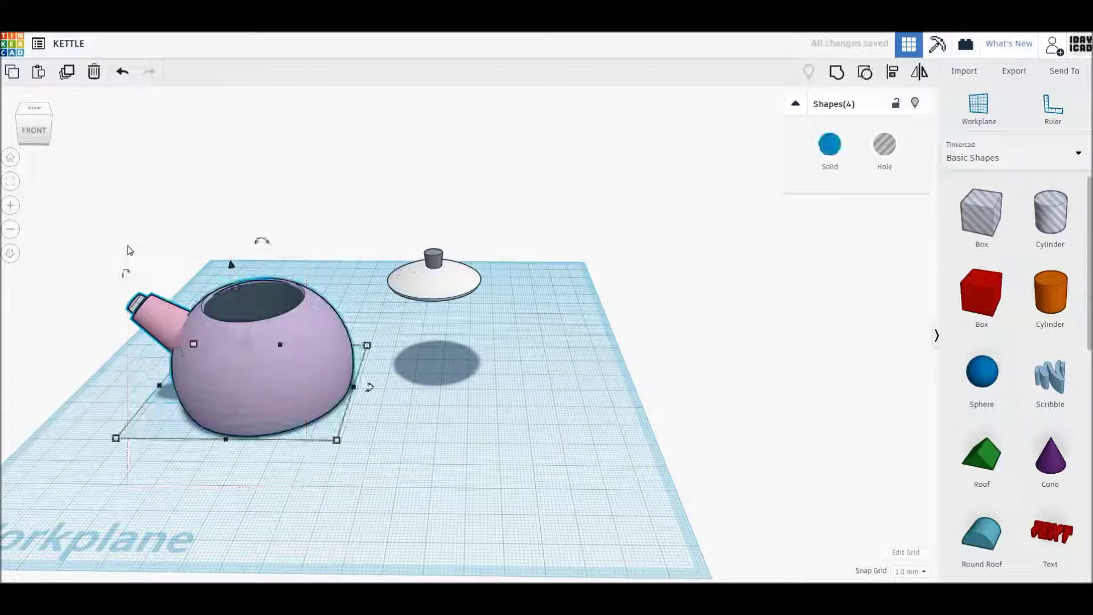
{"action": "left_click", "coordinate": [883, 80]}
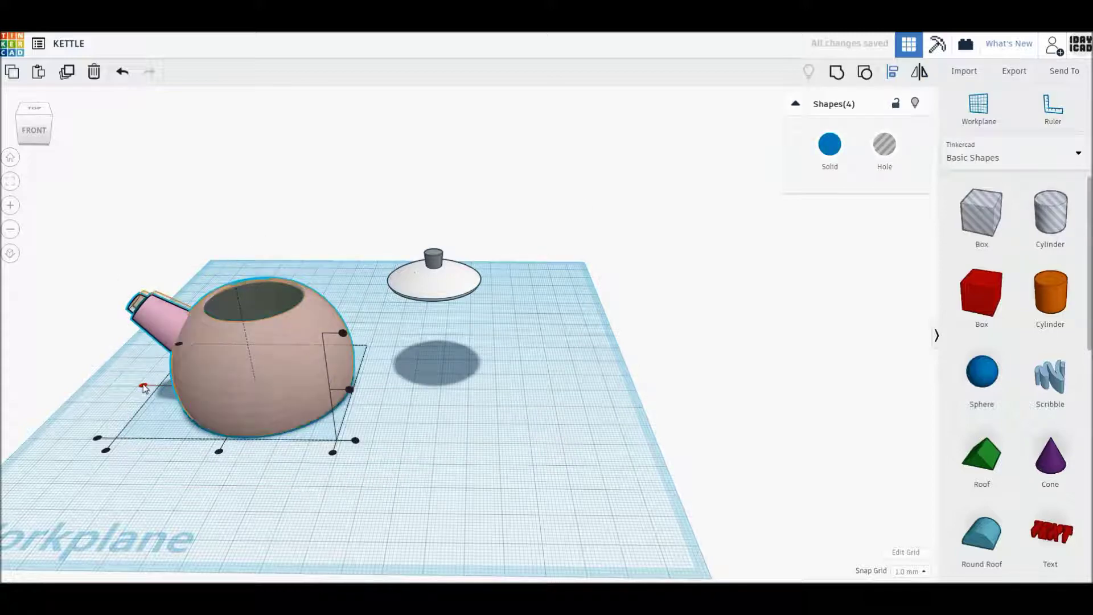
{"action": "left_click", "coordinate": [524, 402]}
{"action": "key", "text": "f"}
{"action": "right_click_drag", "start_coordinate": [545, 422], "coordinate": [529, 398]}
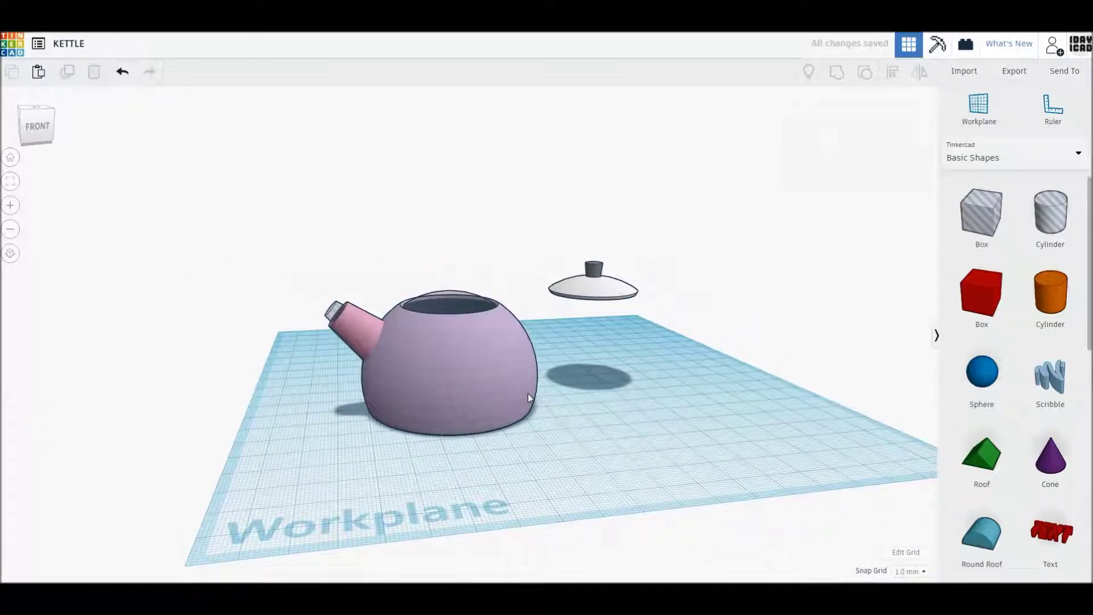
{"action": "left_click_drag", "start_coordinate": [290, 239], "coordinate": [475, 439]}
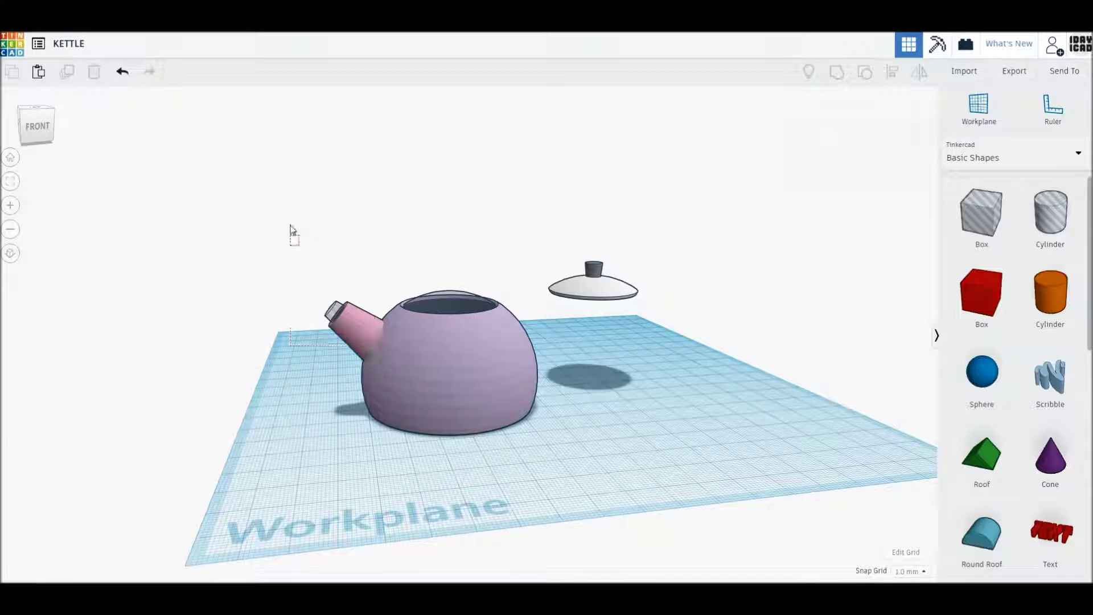
{"action": "left_click", "coordinate": [35, 111]}
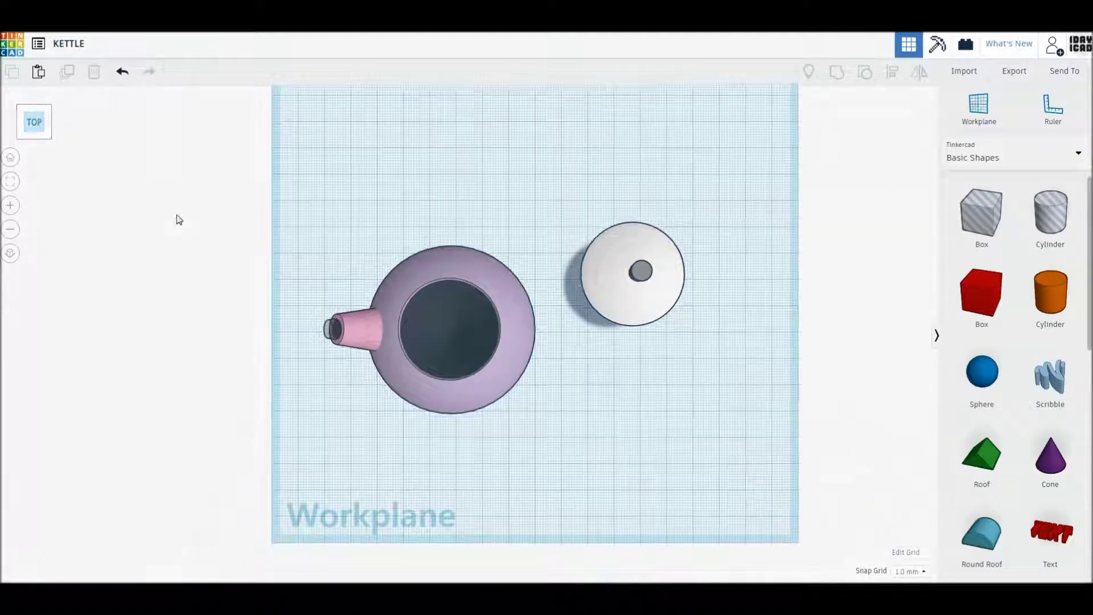
{"action": "right_click_drag", "start_coordinate": [254, 268], "coordinate": [304, 219]}
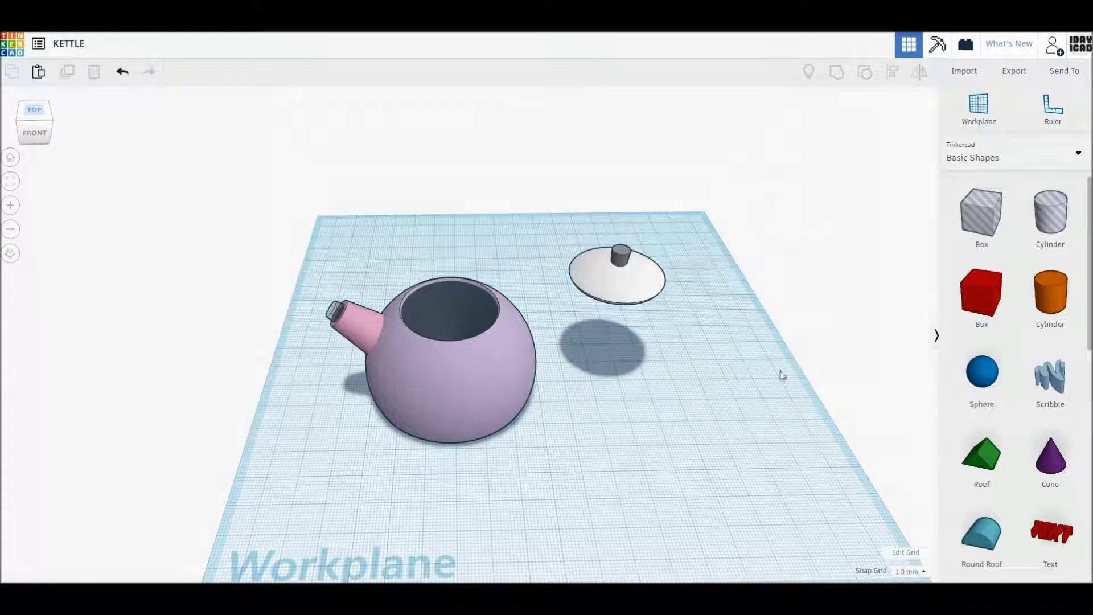
Add a 60 mm cylinder smoothed to 64 sides
{"action": "mouse_move", "coordinate": [1050, 293]}
{"action": "left_mouse_down"}
{"action": "mouse_move", "coordinate": [636, 455]}
{"action": "mouse_move", "coordinate": [715, 516]}
{"action": "left_mouse_up"}
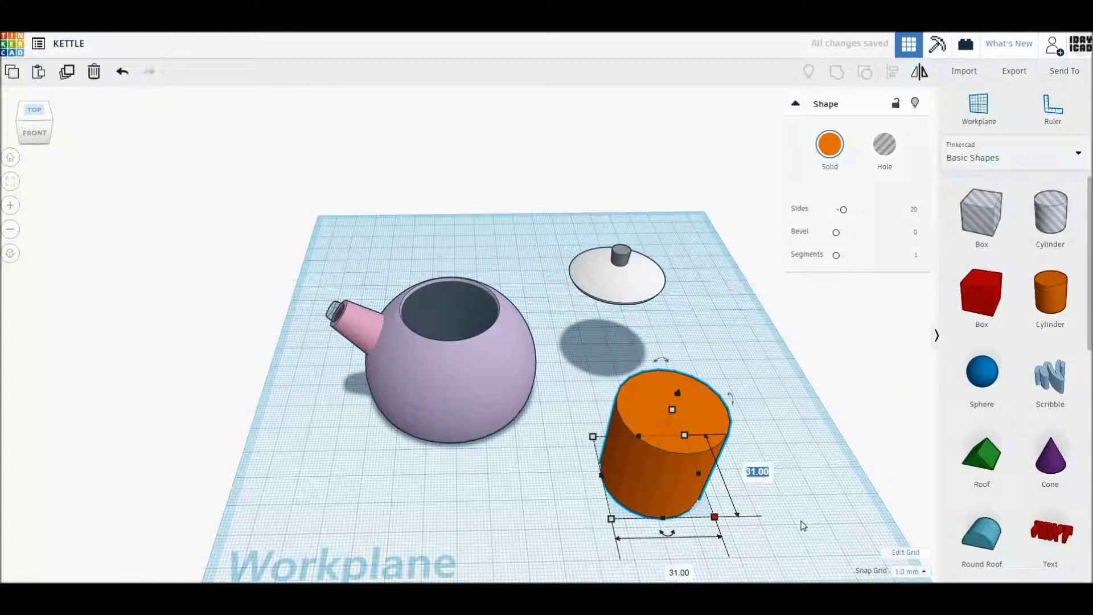
{"action": "key", "text": "Return"}
{"action": "left_click_drag", "start_coordinate": [835, 255], "coordinate": [885, 255]}
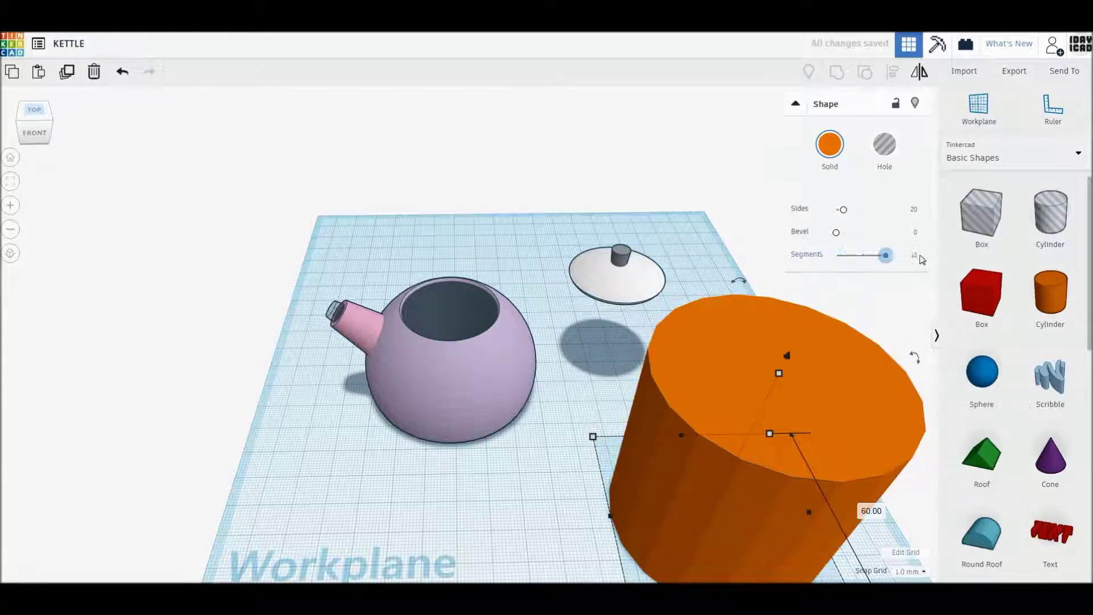
{"action": "left_click_drag", "start_coordinate": [886, 255], "coordinate": [835, 255]}
{"action": "left_click_drag", "start_coordinate": [843, 210], "coordinate": [885, 209]}
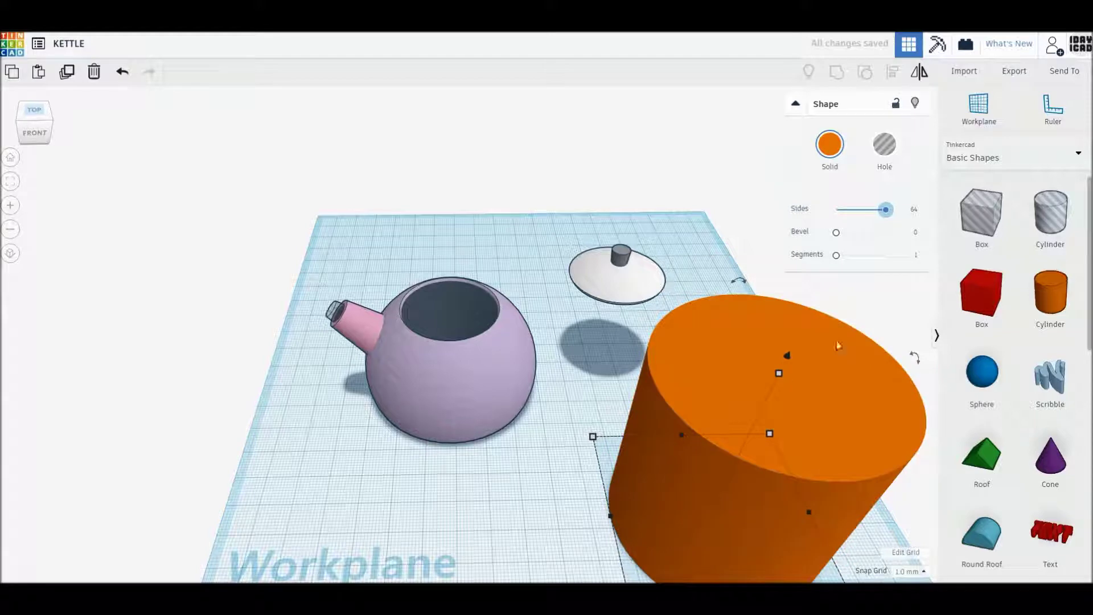
Flatten the cylinder to 10 mm tall and shrink its footprint to about 50 by 50
{"action": "left_click", "coordinate": [811, 453]}
{"action": "type", "text": "10"}
{"action": "key", "text": "Return"}
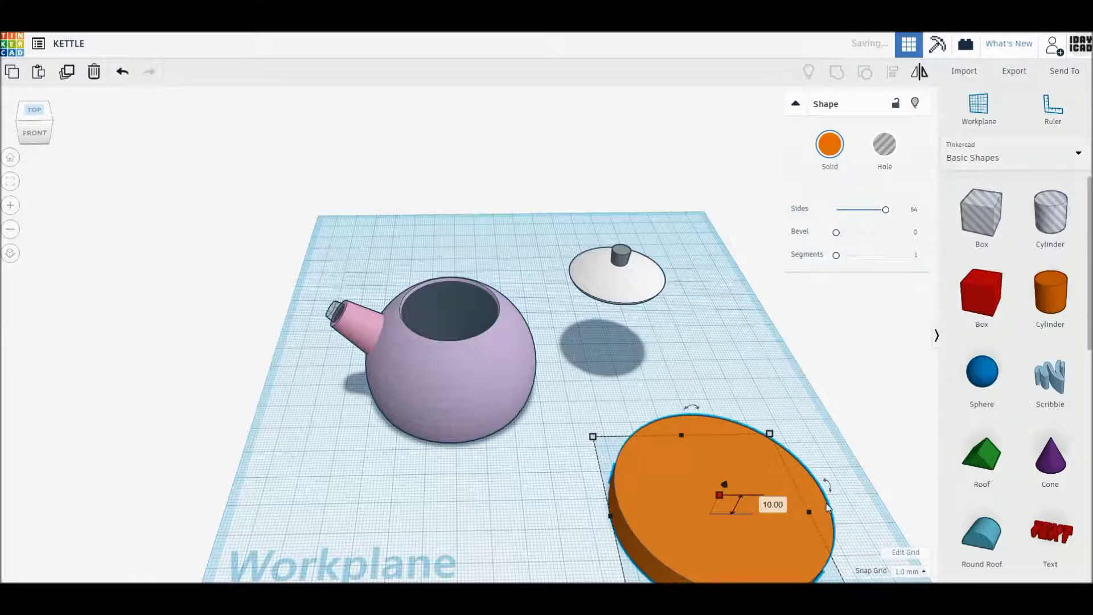
{"action": "key", "text": "f"}
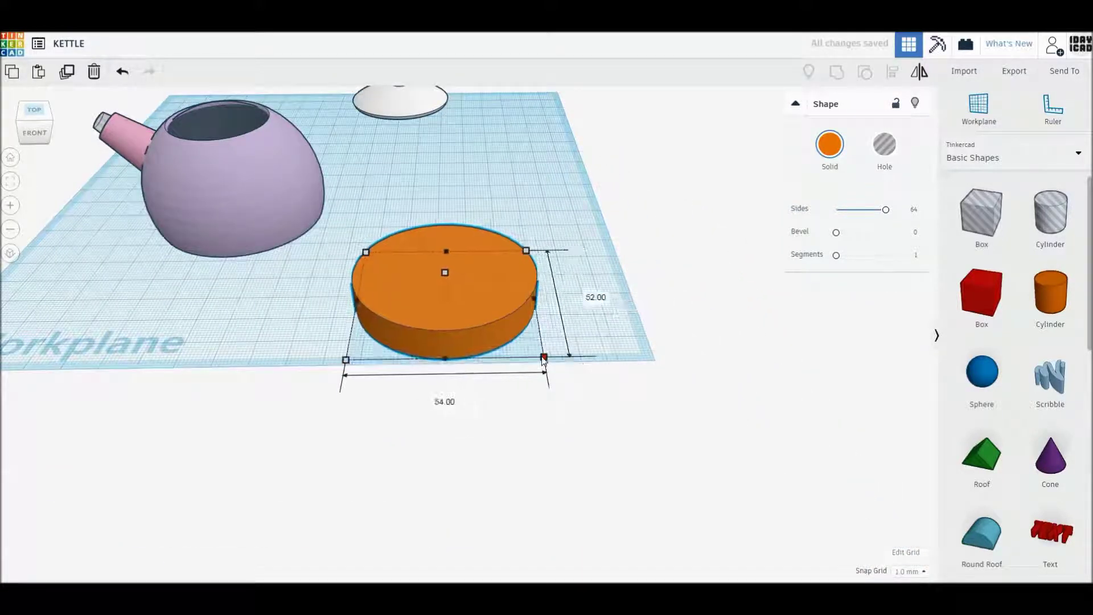
{"action": "left_click_drag", "start_coordinate": [543, 358], "coordinate": [528, 352]}
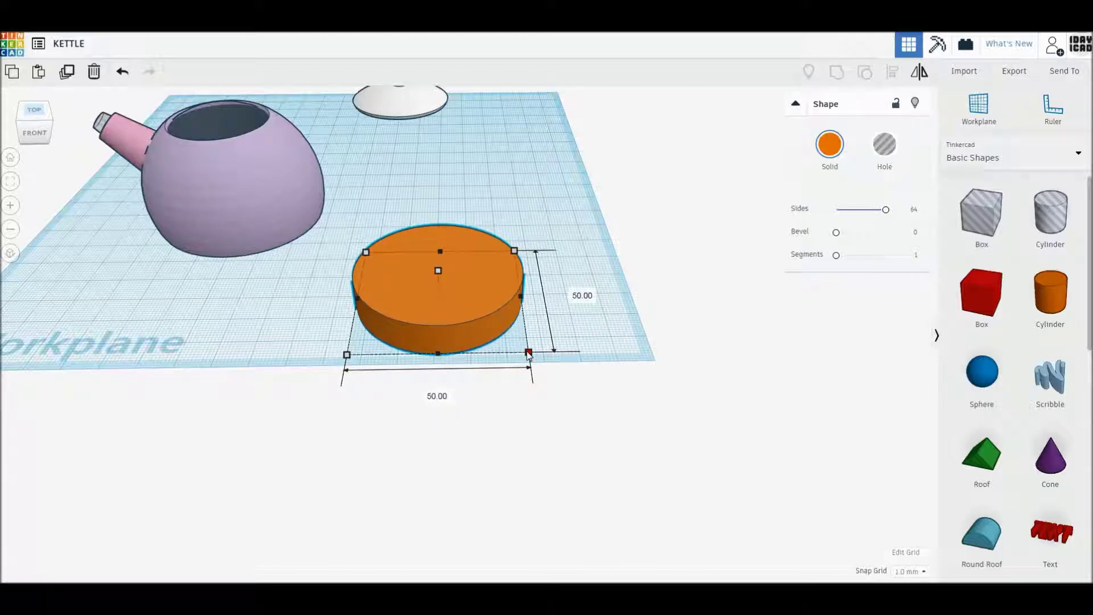
{"action": "right_click_drag", "start_coordinate": [528, 353], "coordinate": [595, 288]}
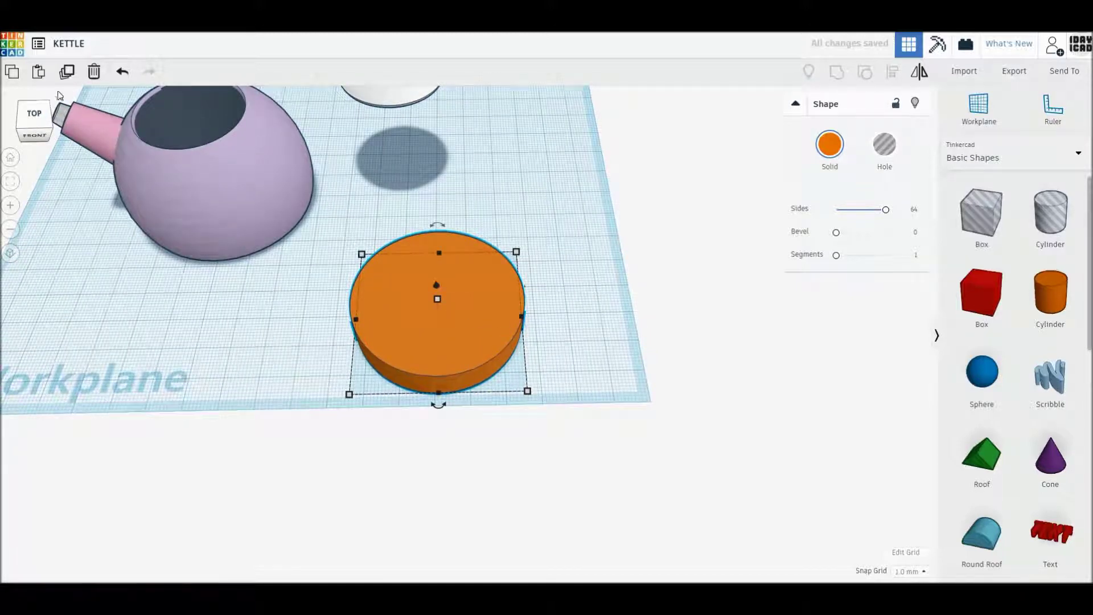
{"action": "mouse_move", "coordinate": [532, 397]}
{"action": "left_mouse_down"}
{"action": "mouse_move", "coordinate": [520, 387]}
{"action": "mouse_move", "coordinate": [529, 391]}
{"action": "left_mouse_up"}
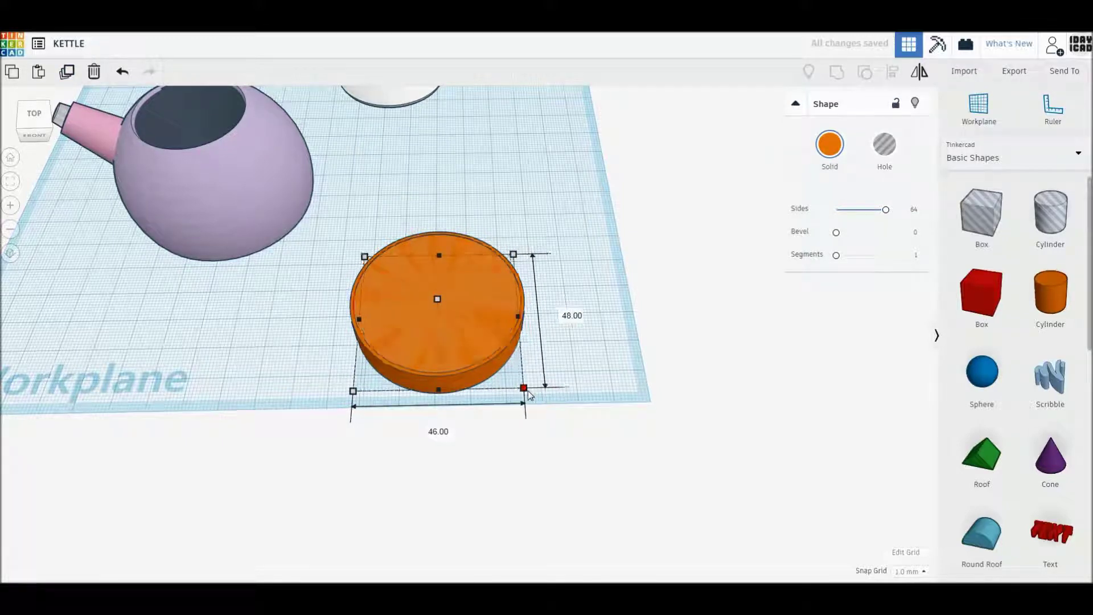
Make the inner disc a 46 by 46 hole and group it with the orange disc
{"action": "left_click_drag", "start_coordinate": [527, 391], "coordinate": [518, 385]}
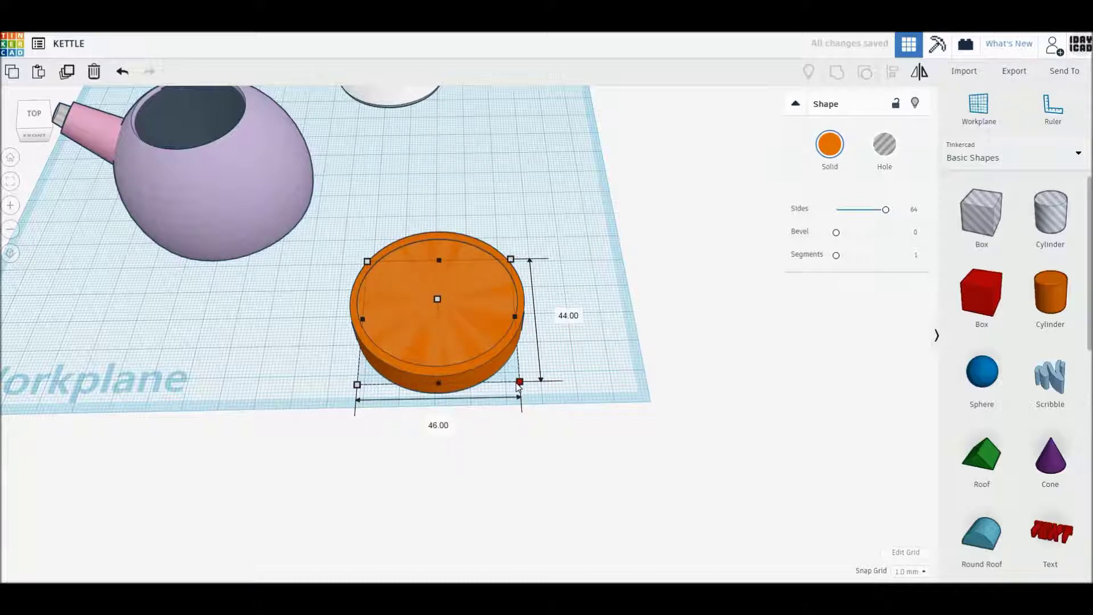
{"action": "left_click_drag", "start_coordinate": [518, 387], "coordinate": [519, 384]}
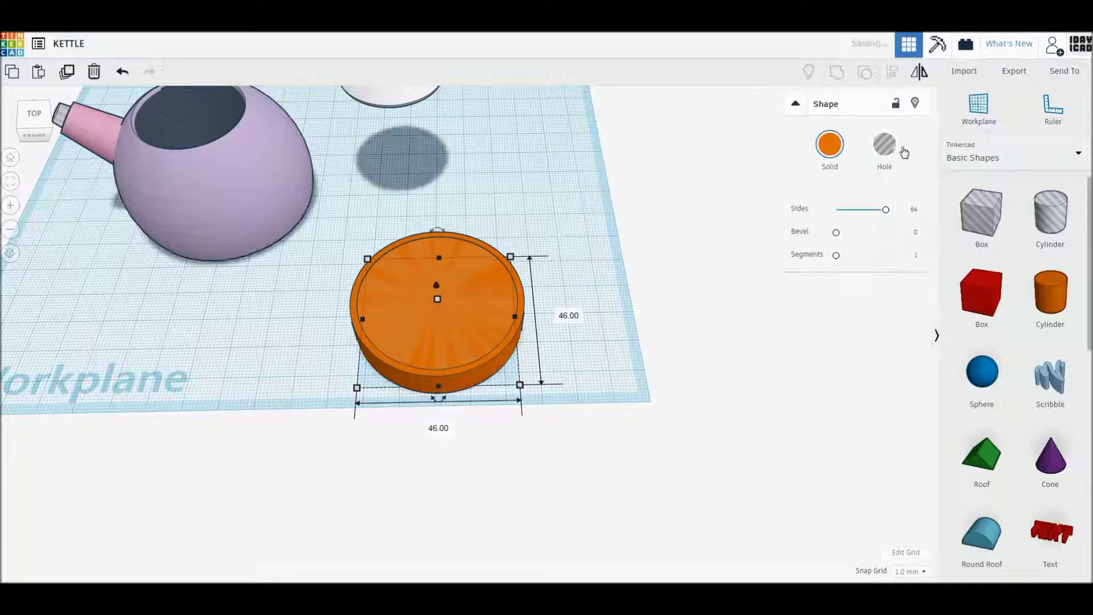
{"action": "left_click", "coordinate": [886, 147]}
{"action": "left_click", "coordinate": [436, 292], "text": "shift"}
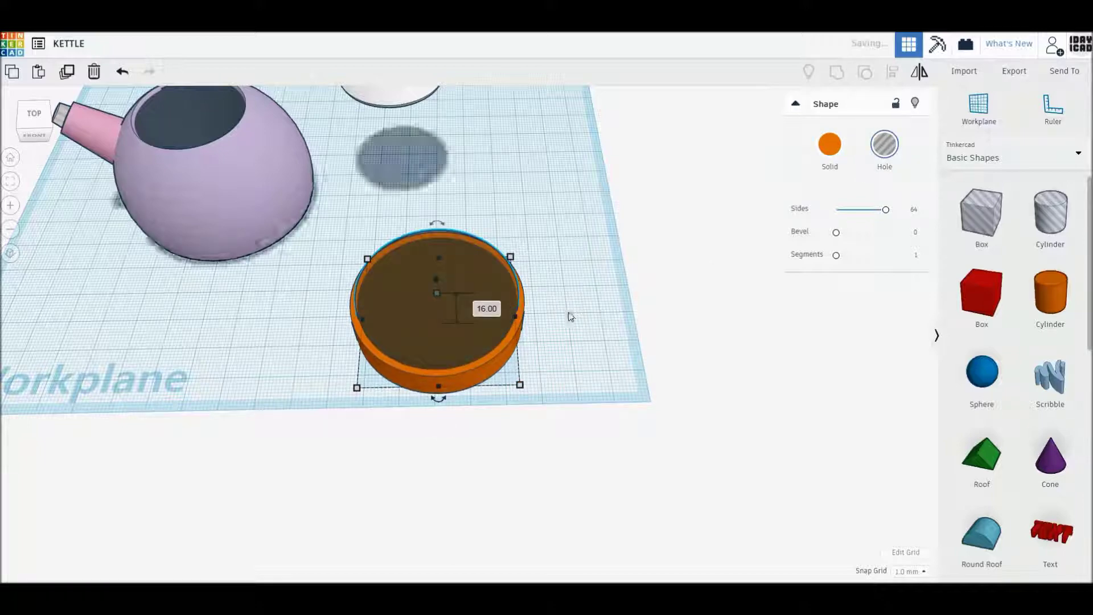
{"action": "left_click", "coordinate": [833, 73]}
{"action": "right_click_drag", "start_coordinate": [558, 342], "coordinate": [524, 246]}
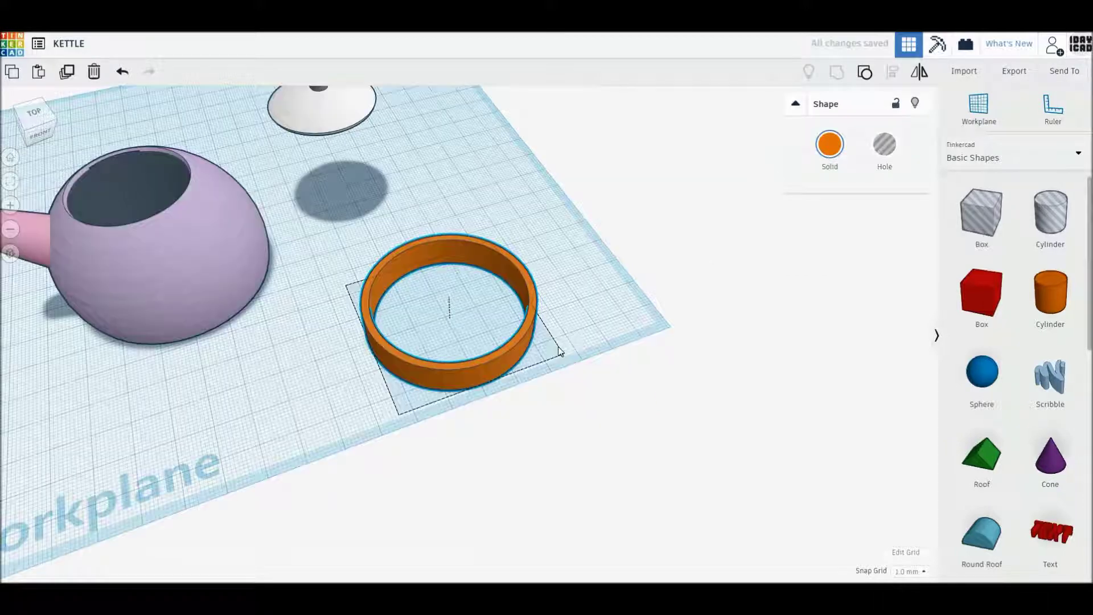
Stand the ring upright, lift it 7 mm and set it over the kettle body as the handle
{"action": "left_click_drag", "start_coordinate": [524, 245], "coordinate": [500, 269]}
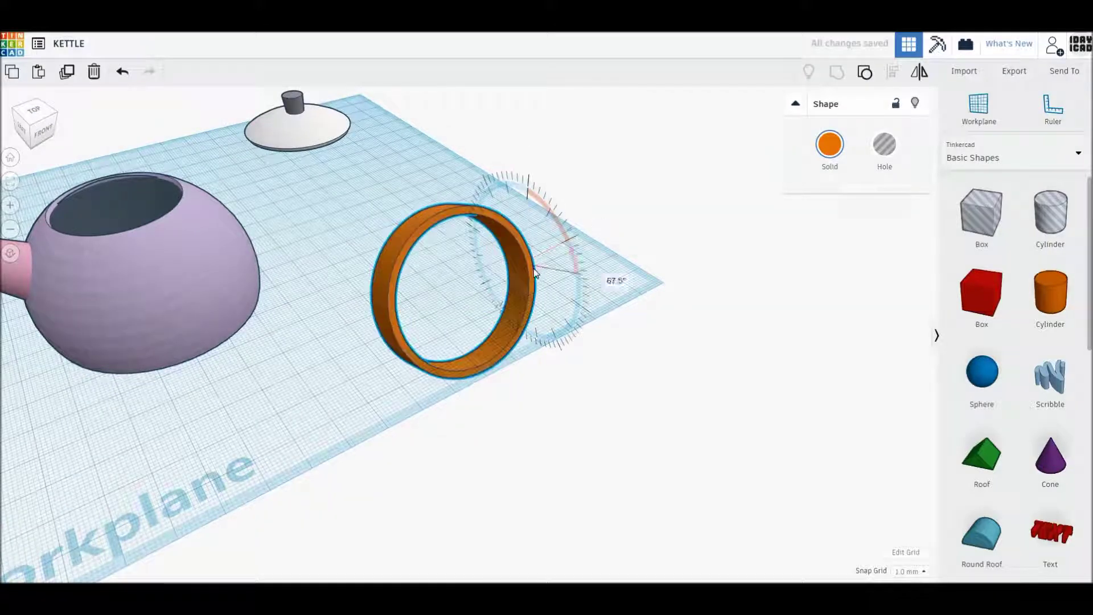
{"action": "left_click_drag", "start_coordinate": [455, 195], "coordinate": [454, 95]}
{"action": "left_click_drag", "start_coordinate": [524, 231], "coordinate": [210, 235]}
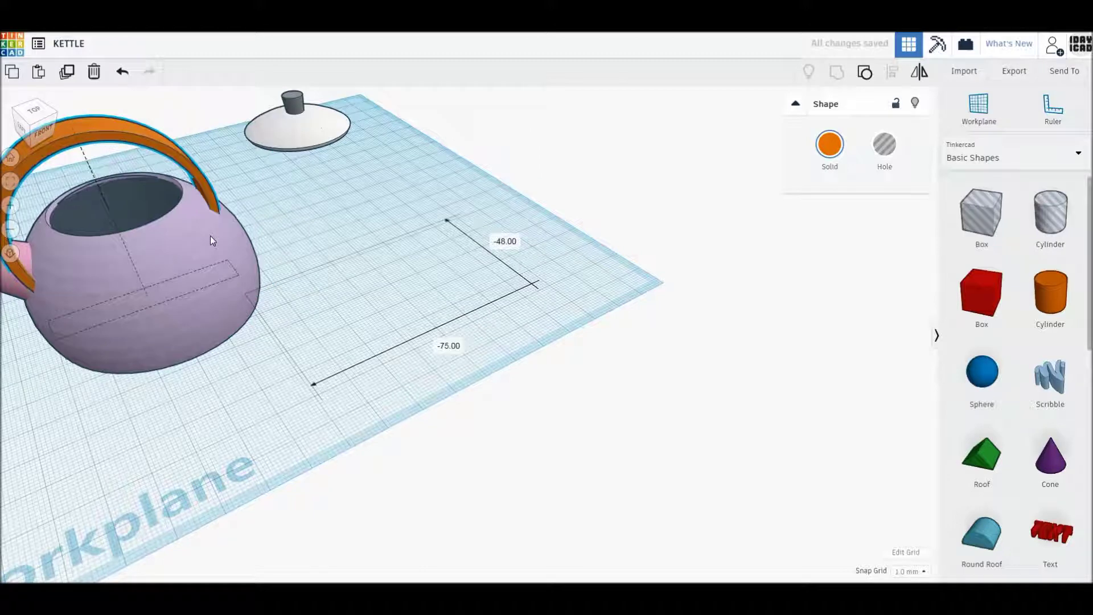
{"action": "middle_click_drag", "start_coordinate": [210, 236], "coordinate": [466, 241]}
{"action": "middle_click_drag", "start_coordinate": [296, 114], "coordinate": [297, 205]}
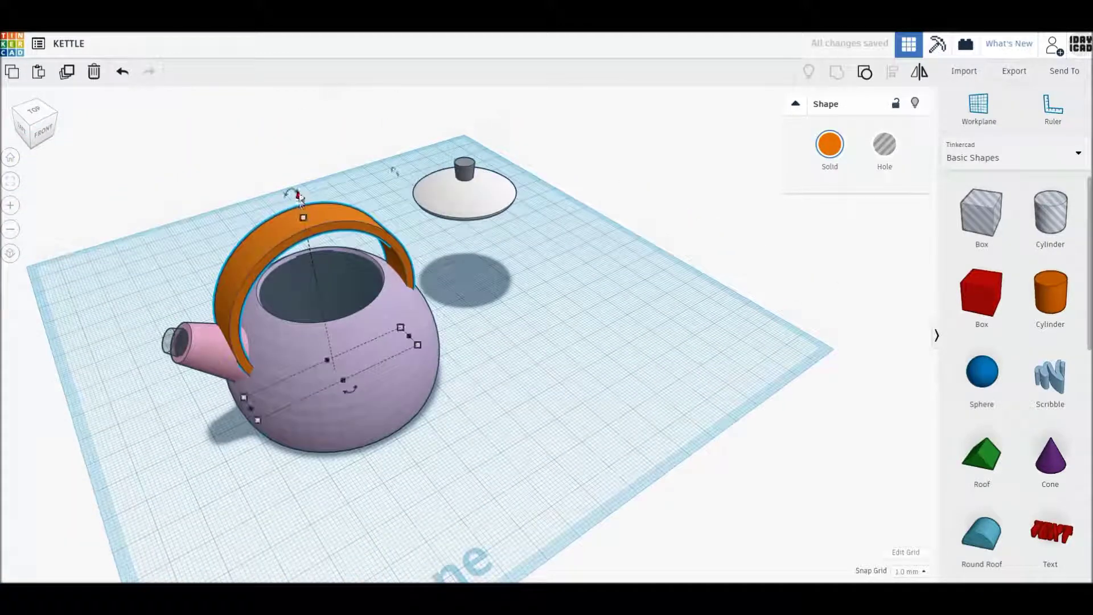
{"action": "left_click_drag", "start_coordinate": [296, 184], "coordinate": [291, 148]}
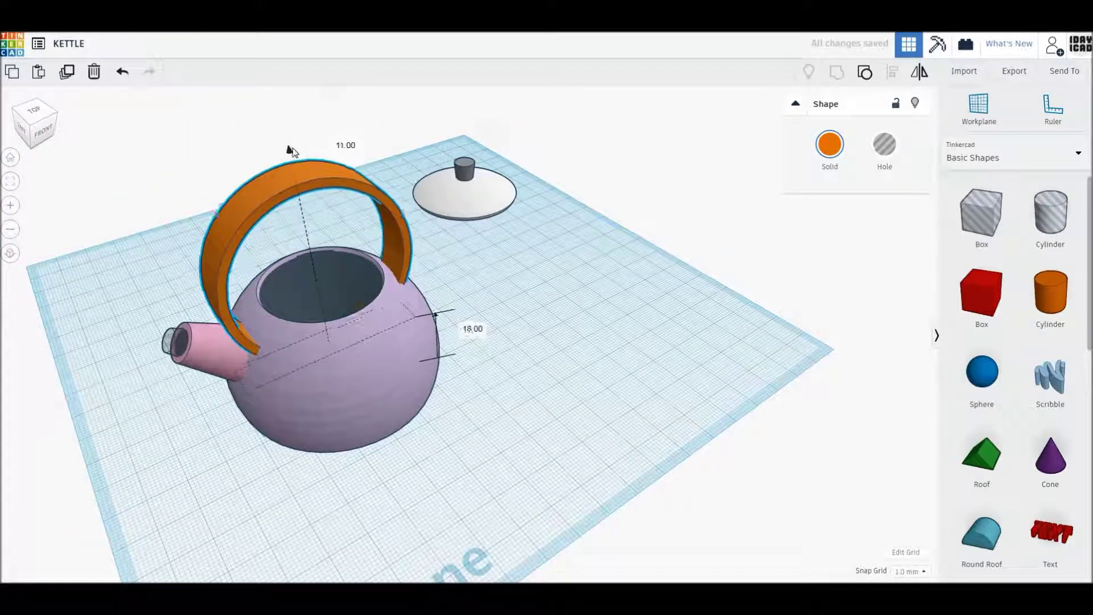
{"action": "left_click_drag", "start_coordinate": [391, 250], "coordinate": [394, 249]}
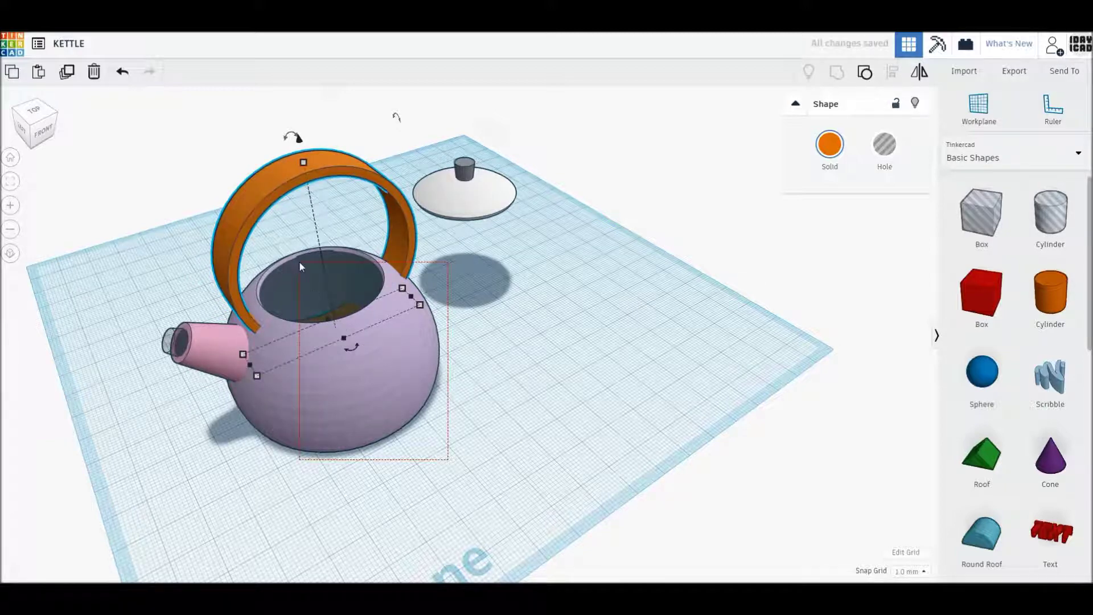
{"action": "left_click_drag", "start_coordinate": [441, 458], "coordinate": [299, 260]}
{"action": "left_click_drag", "start_coordinate": [356, 484], "coordinate": [332, 286]}
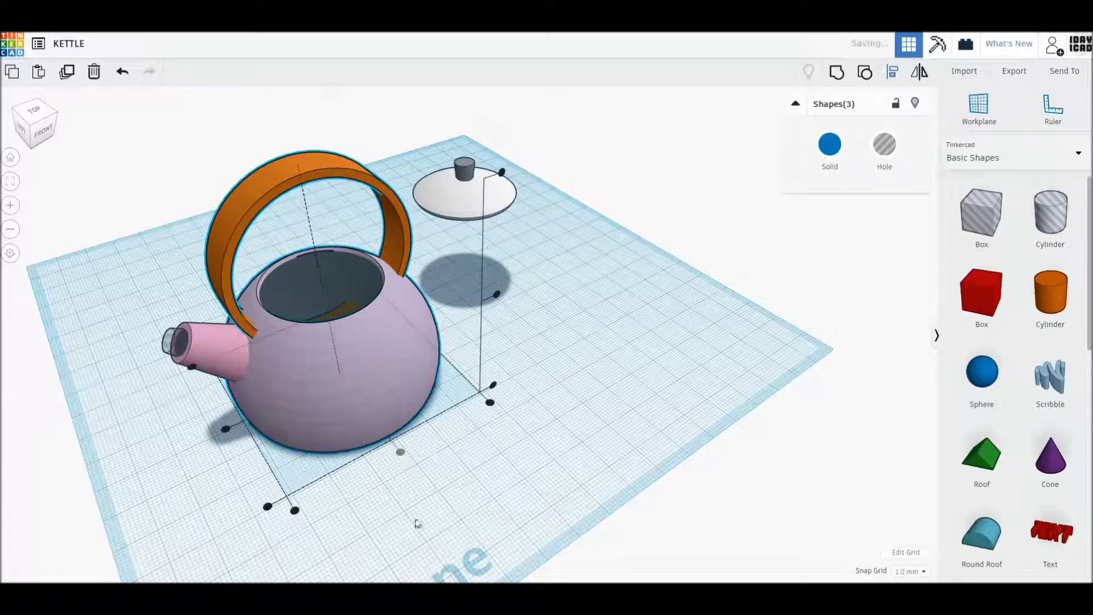
{"action": "left_click", "coordinate": [408, 110]}
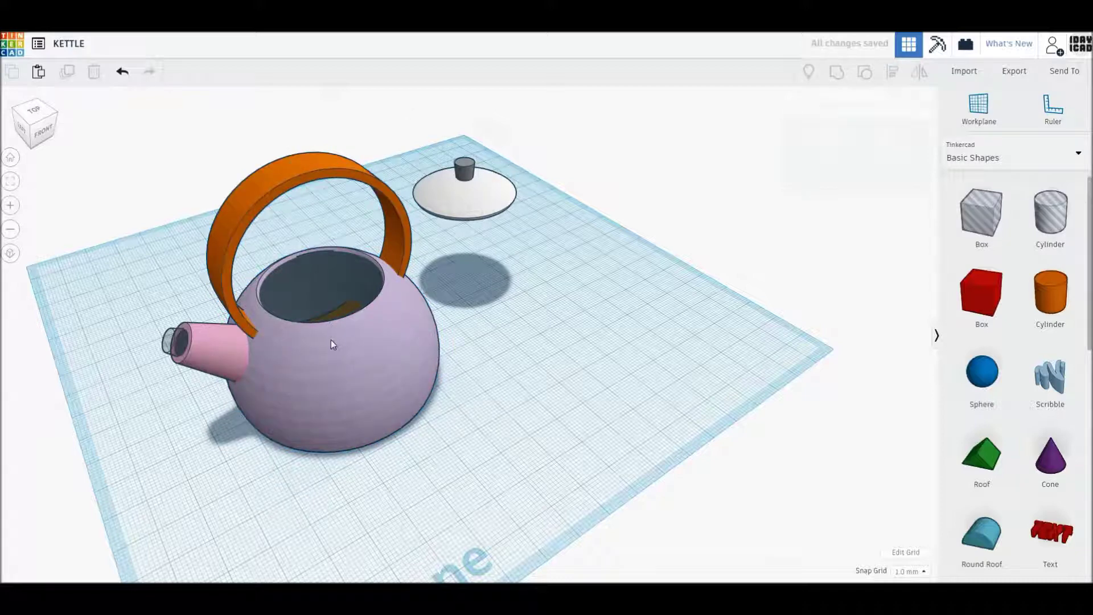
Lower the handle to 45 mm and recolour it light periwinkle blue
{"action": "left_click", "coordinate": [401, 249]}
{"action": "left_click_drag", "start_coordinate": [298, 168], "coordinate": [300, 187]}
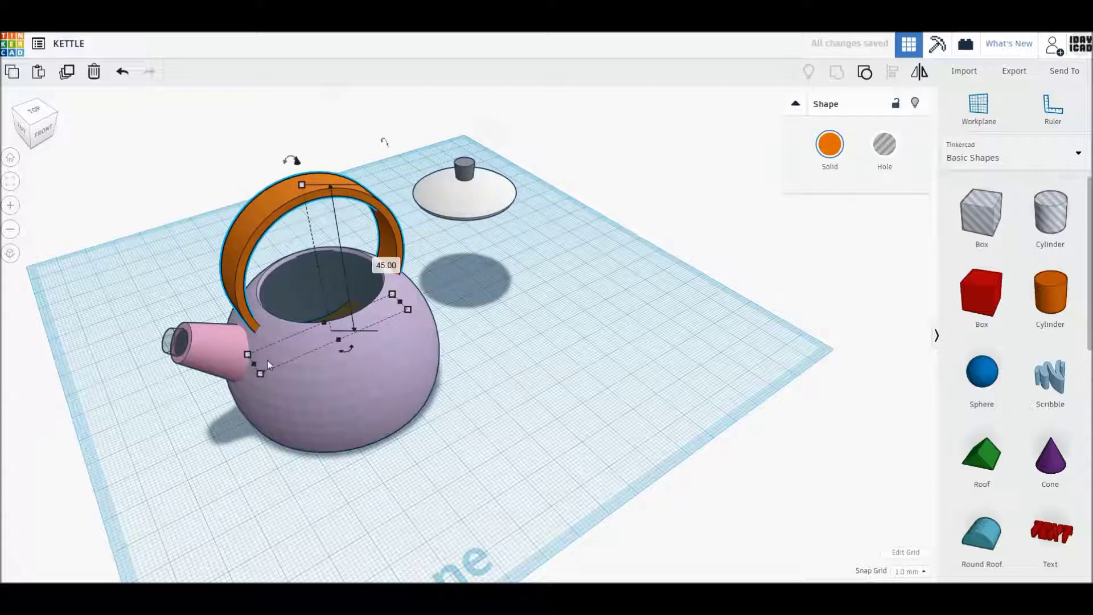
{"action": "left_click", "coordinate": [834, 149]}
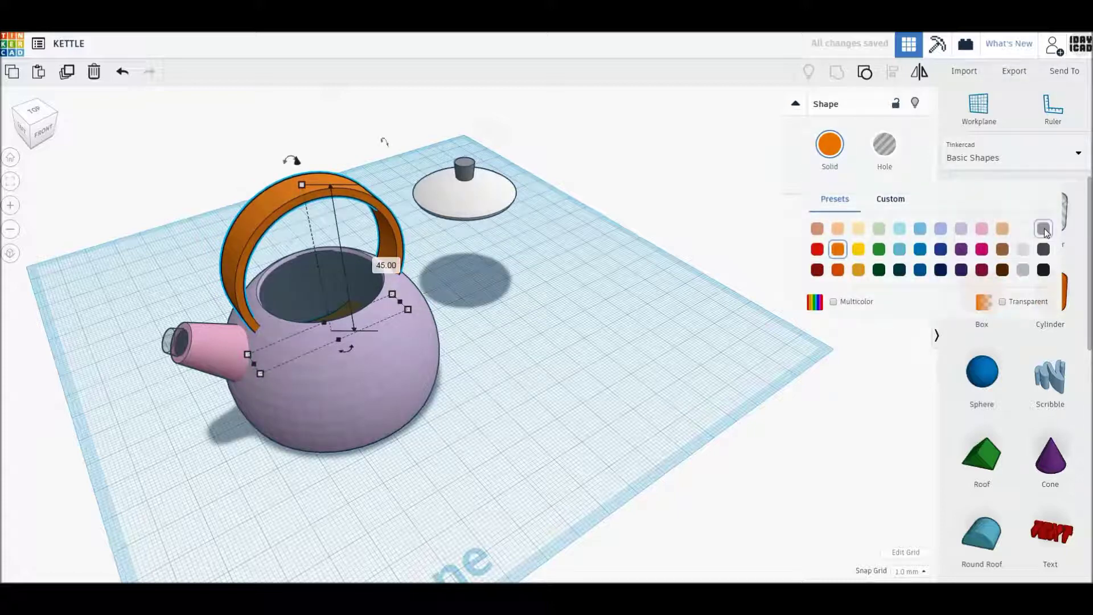
{"action": "left_click", "coordinate": [940, 228]}
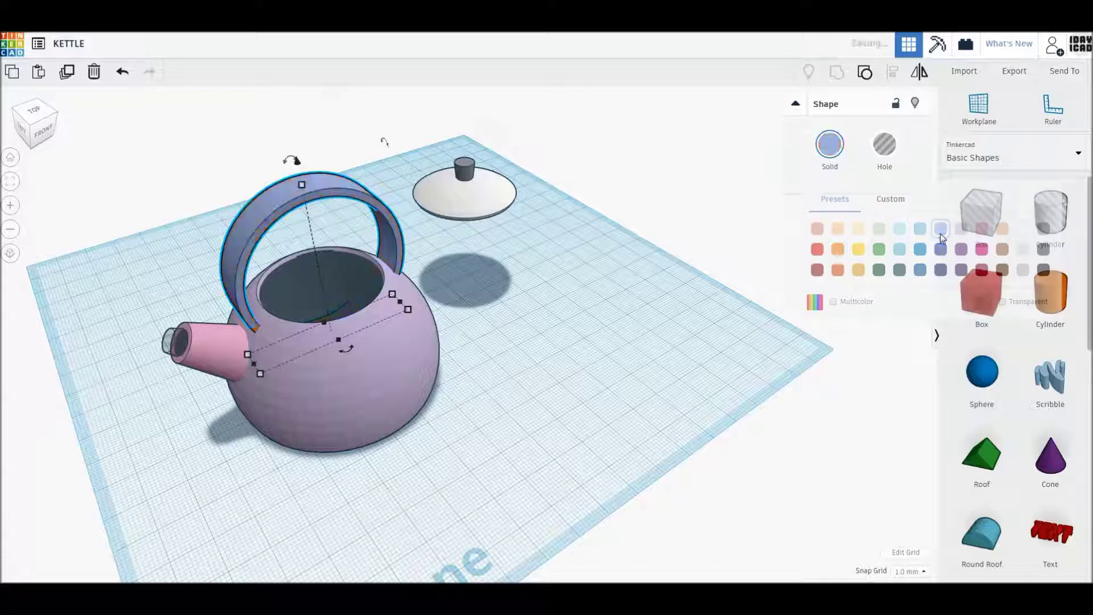
{"action": "left_click", "coordinate": [702, 305]}
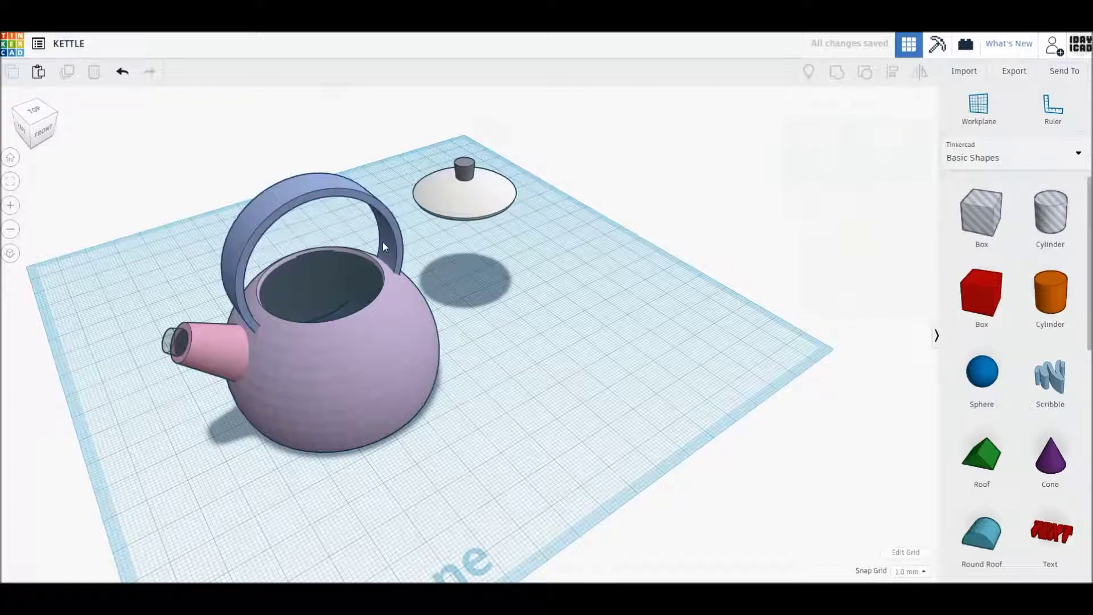
{"action": "left_click_drag", "start_coordinate": [426, 497], "coordinate": [174, 228]}
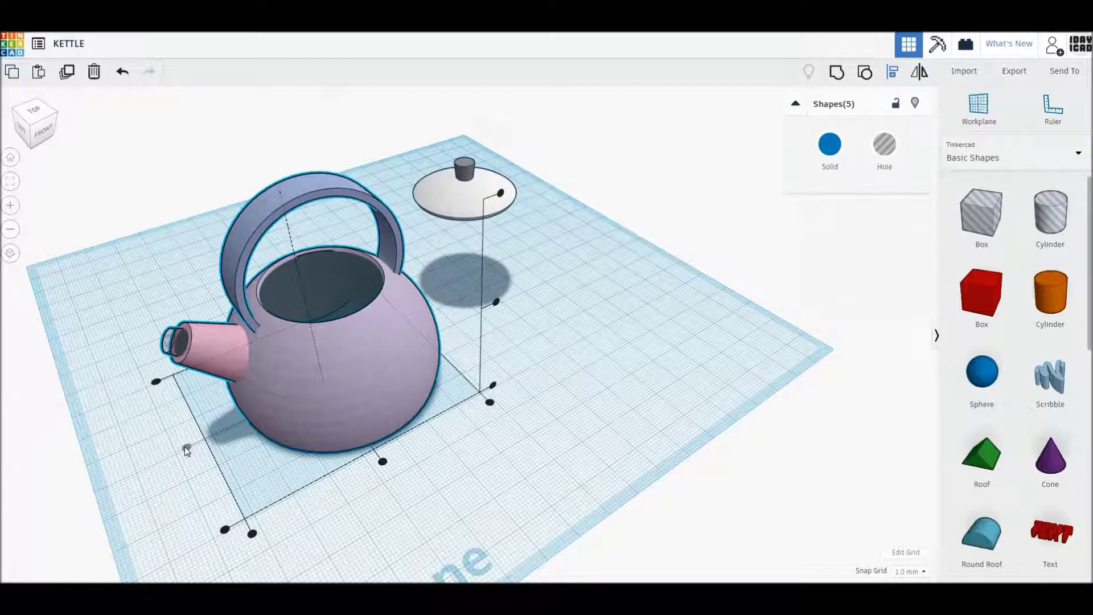
Seat the white lid in the kettle's opening, centred on the body
{"action": "left_click", "coordinate": [626, 255]}
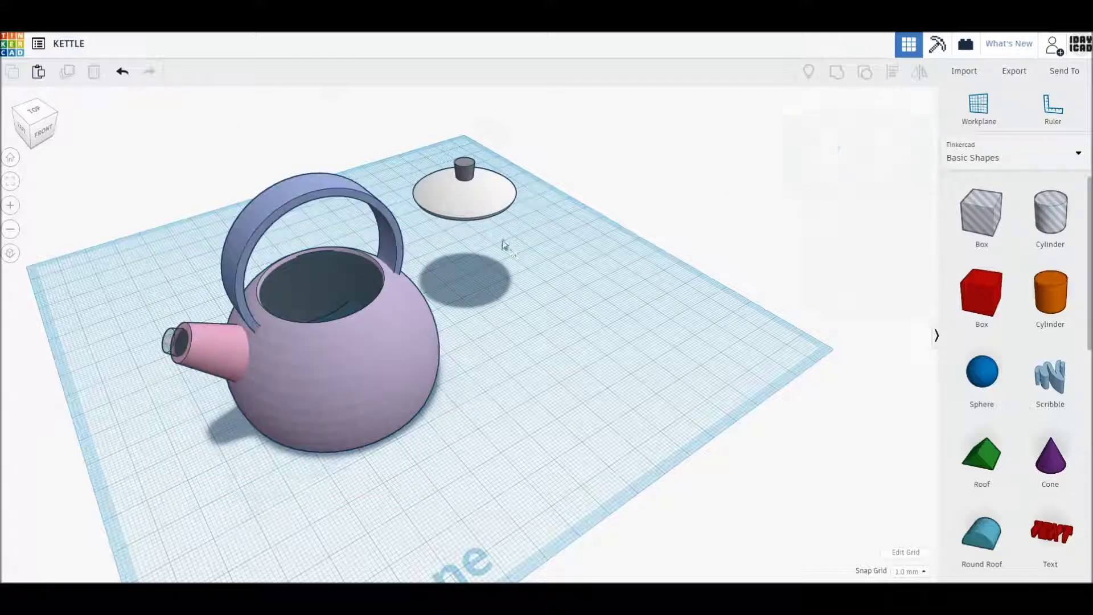
{"action": "left_click_drag", "start_coordinate": [480, 205], "coordinate": [331, 304]}
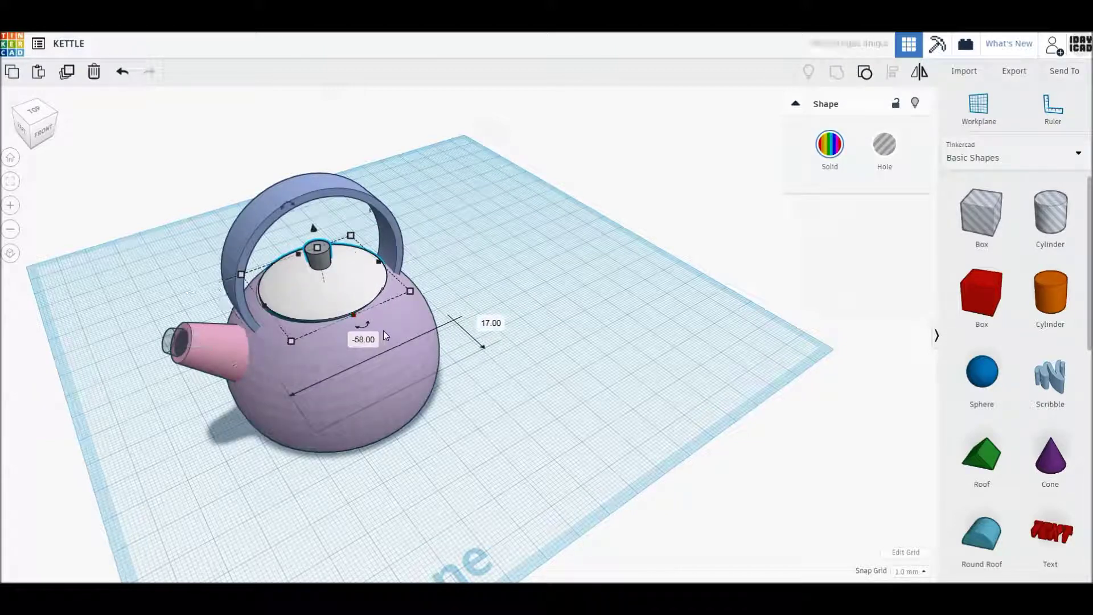
{"action": "left_click_drag", "start_coordinate": [481, 441], "coordinate": [367, 378]}
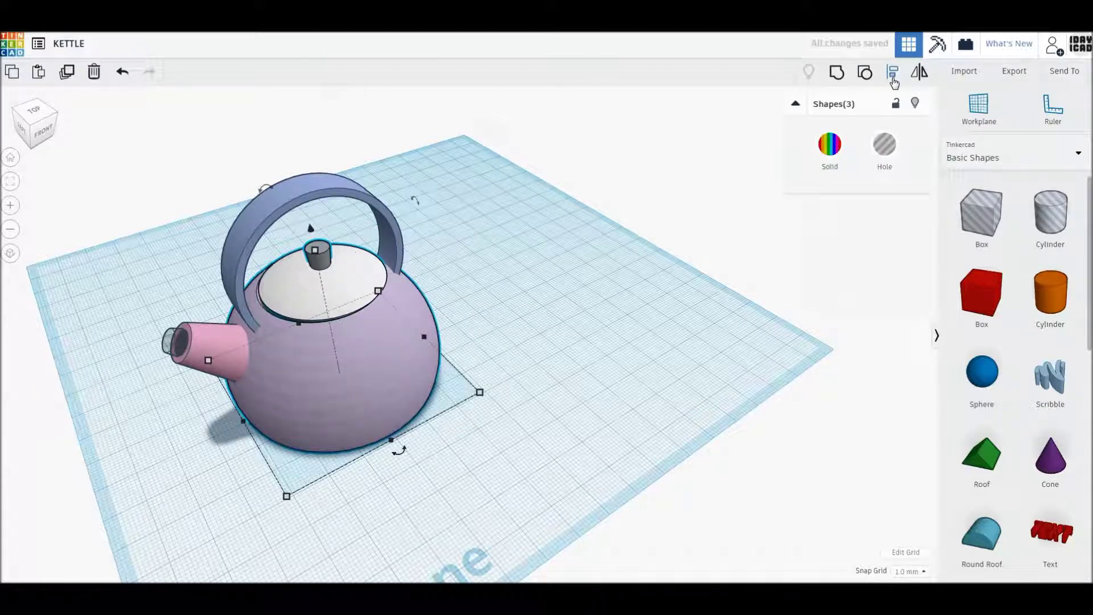
{"action": "left_click_drag", "start_coordinate": [400, 452], "coordinate": [399, 452]}
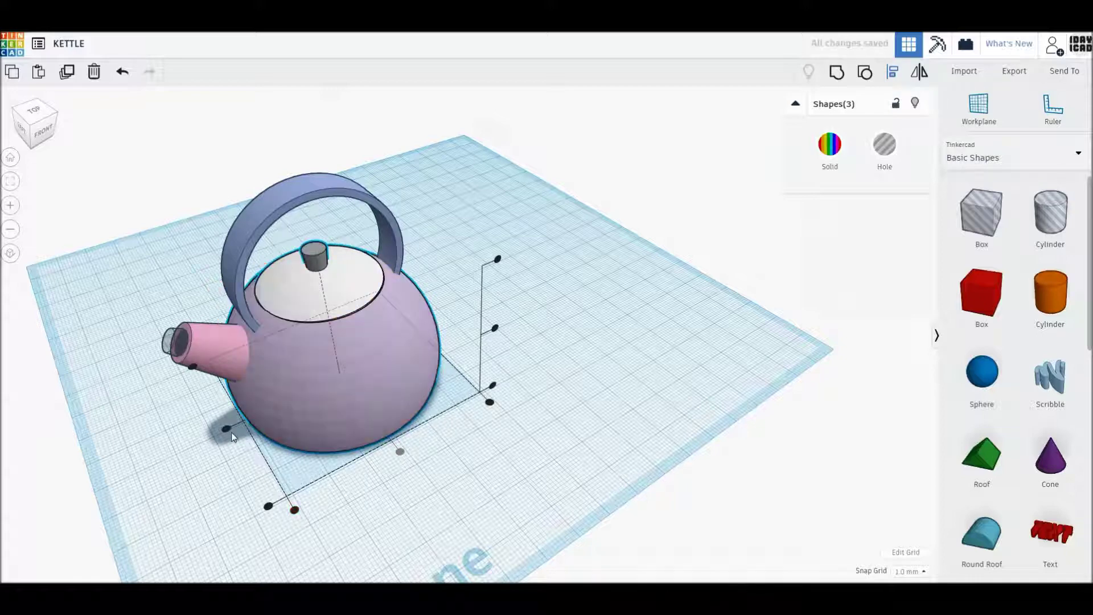
{"action": "left_click", "coordinate": [470, 459]}
Group body, spout and handle with Multicolor on, keeping the lid separate
{"action": "left_click_drag", "start_coordinate": [551, 423], "coordinate": [150, 184]}
{"action": "left_click", "coordinate": [334, 292], "text": "shift"}
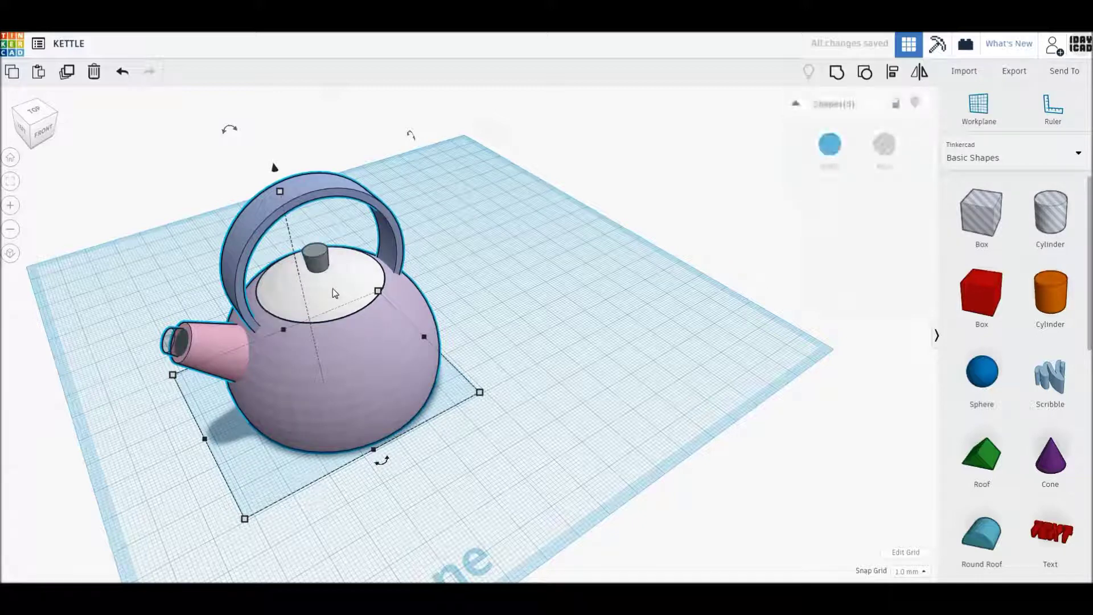
{"action": "left_click", "coordinate": [836, 78]}
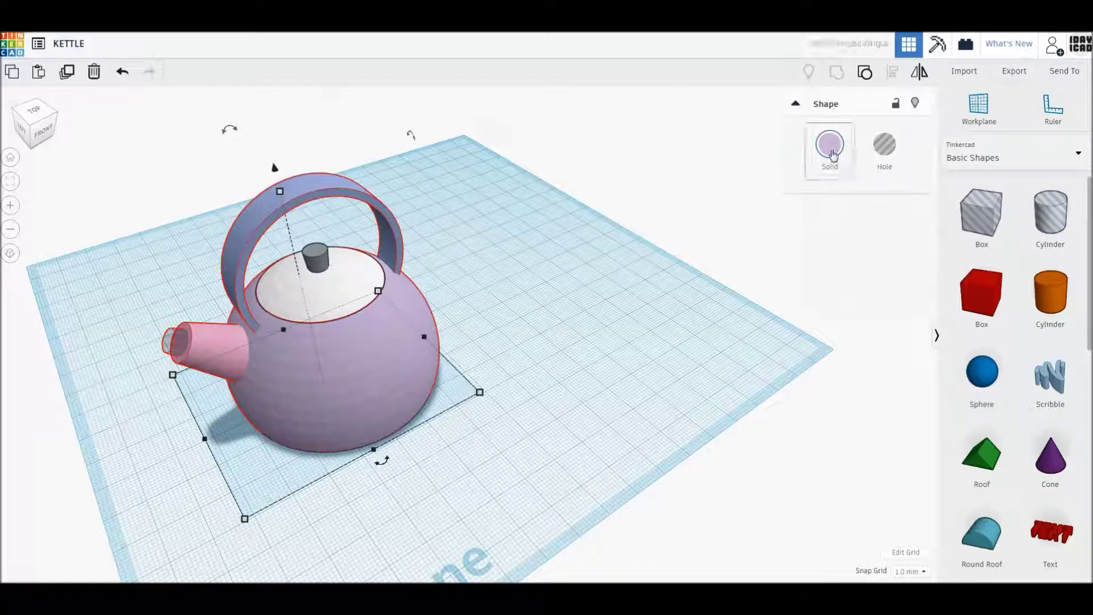
{"action": "left_click", "coordinate": [829, 144]}
{"action": "left_click", "coordinate": [833, 302]}
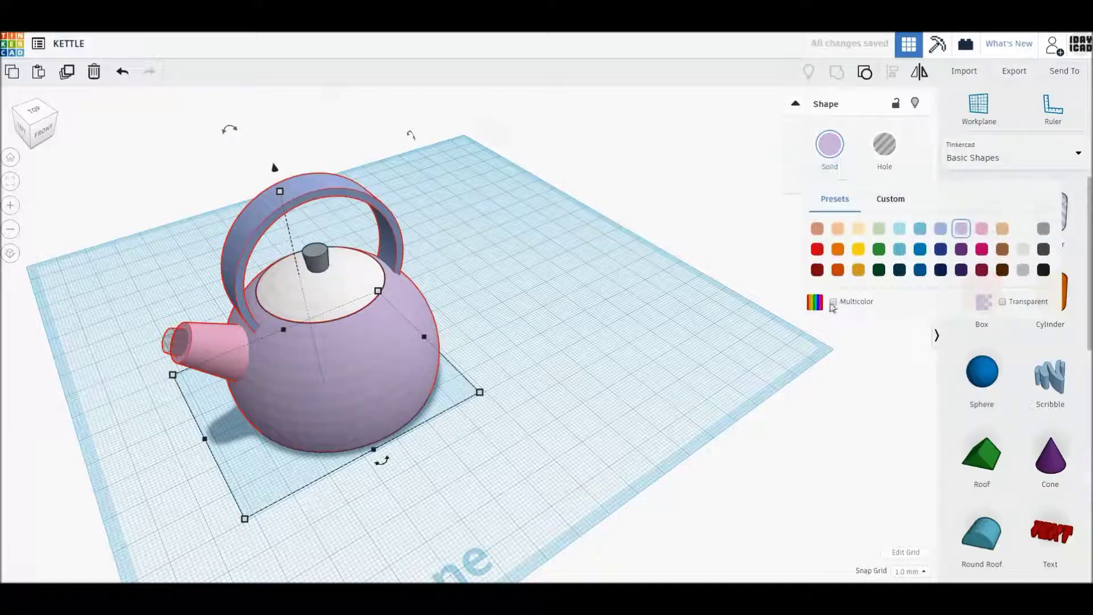
{"action": "left_click", "coordinate": [630, 296]}
{"action": "left_click_drag", "start_coordinate": [339, 282], "coordinate": [482, 262]}
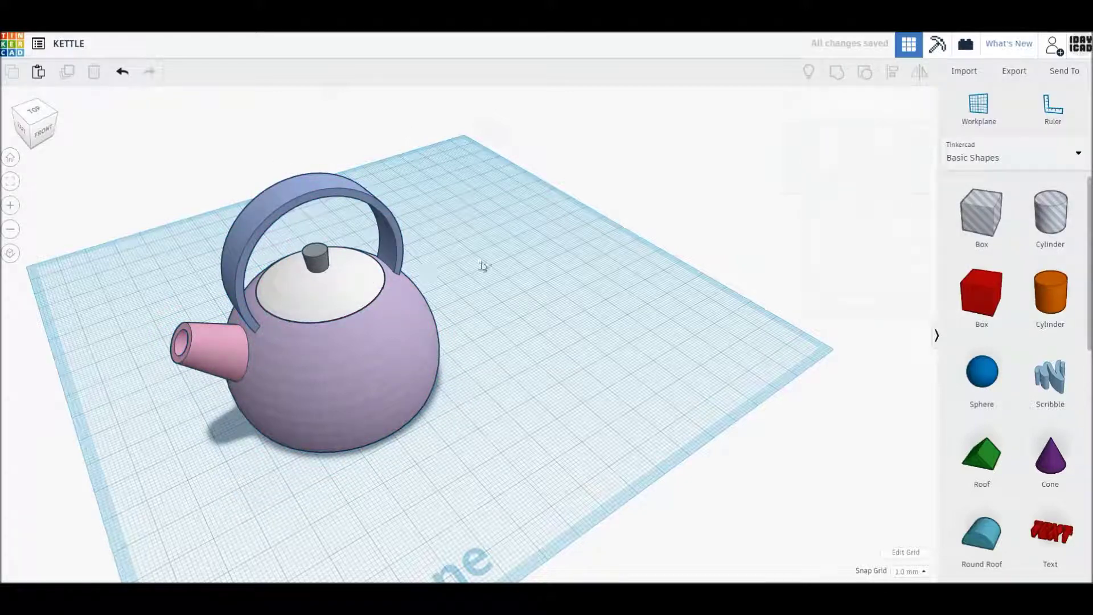
{"action": "left_click", "coordinate": [122, 71]}
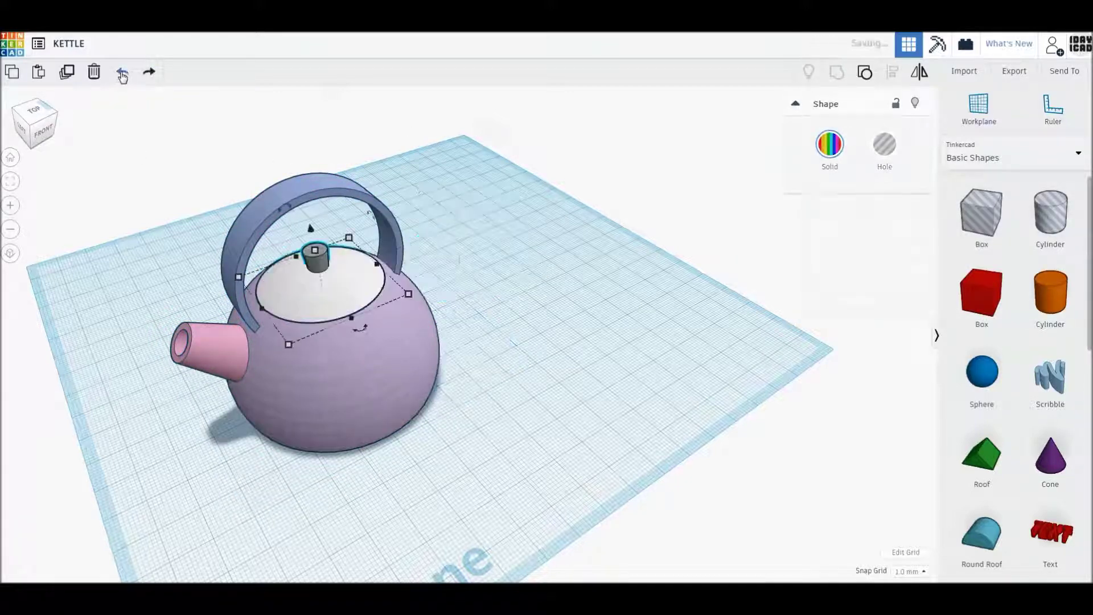
{"action": "left_click", "coordinate": [173, 171]}
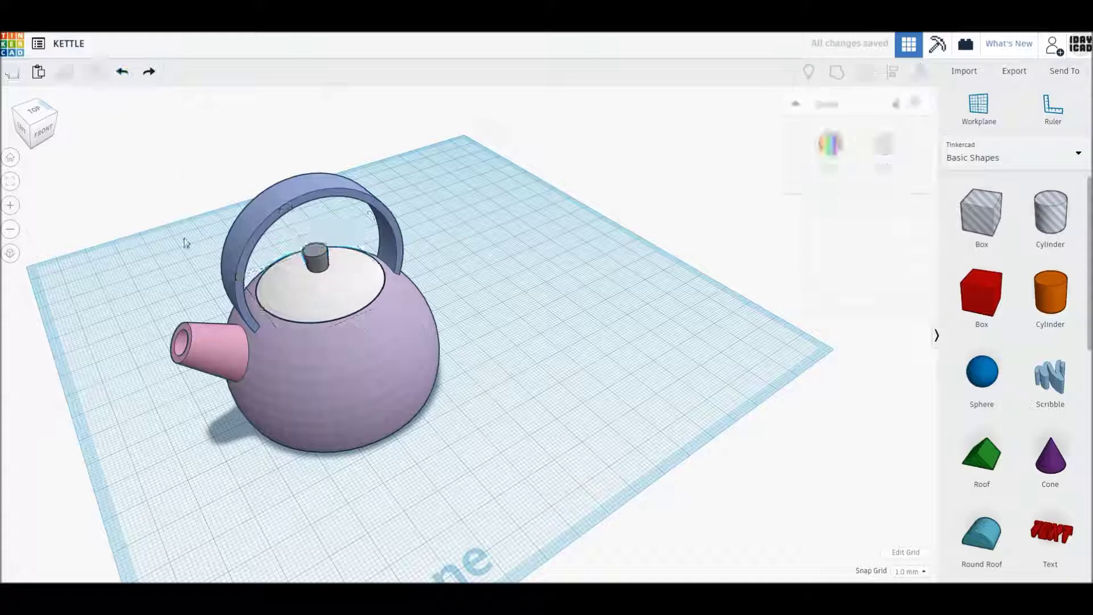
Rotate the whole kettle 22.5°, move it toward the centre and scale it up uniformly
{"action": "left_click", "coordinate": [10, 157]}
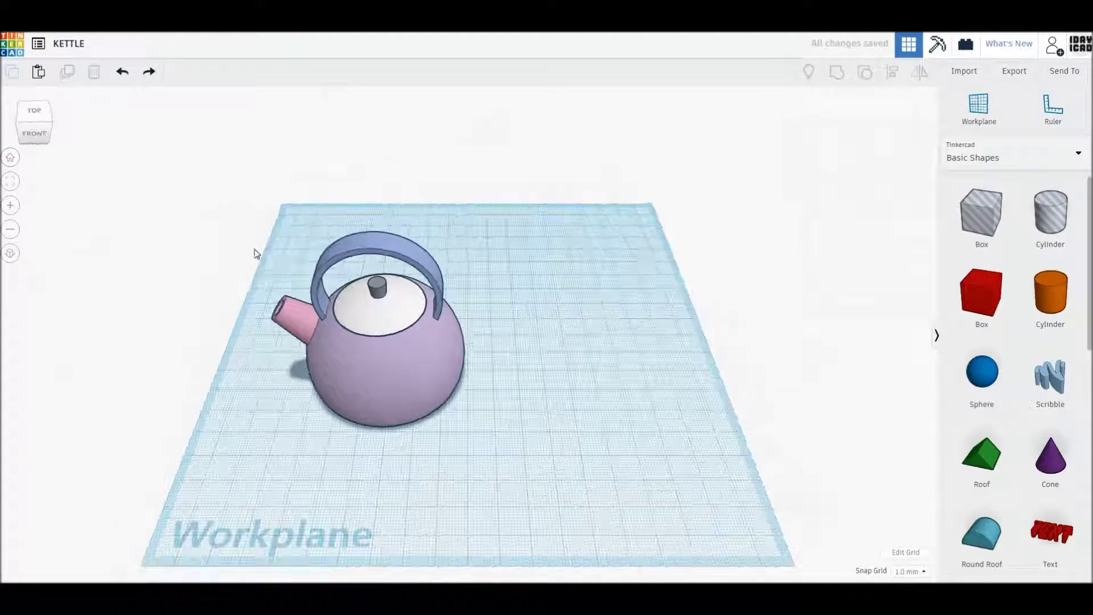
{"action": "key", "text": "ctrl+a"}
{"action": "left_click_drag", "start_coordinate": [366, 445], "coordinate": [419, 444]}
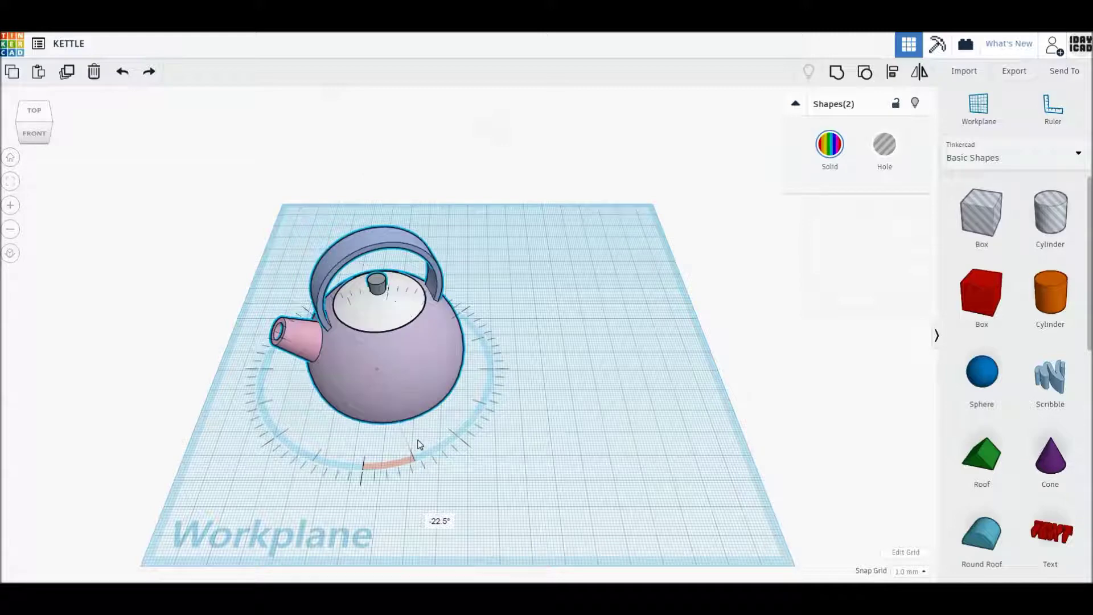
{"action": "left_click_drag", "start_coordinate": [420, 378], "coordinate": [521, 363]}
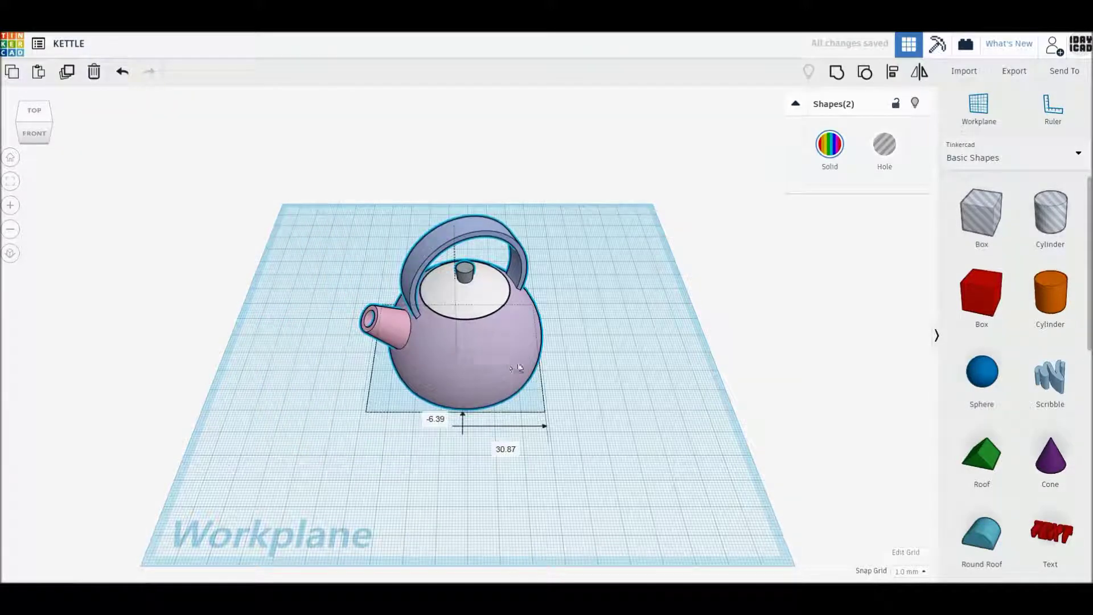
{"action": "left_click_drag", "start_coordinate": [522, 363], "coordinate": [520, 362]}
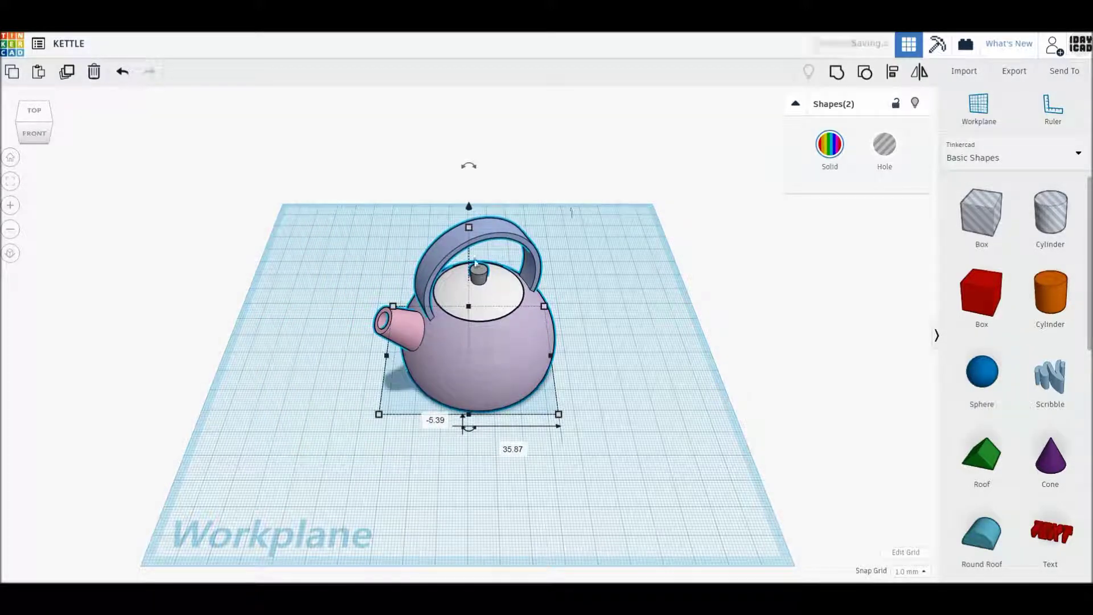
{"action": "left_click_drag", "start_coordinate": [468, 228], "coordinate": [468, 122], "text": "shift"}
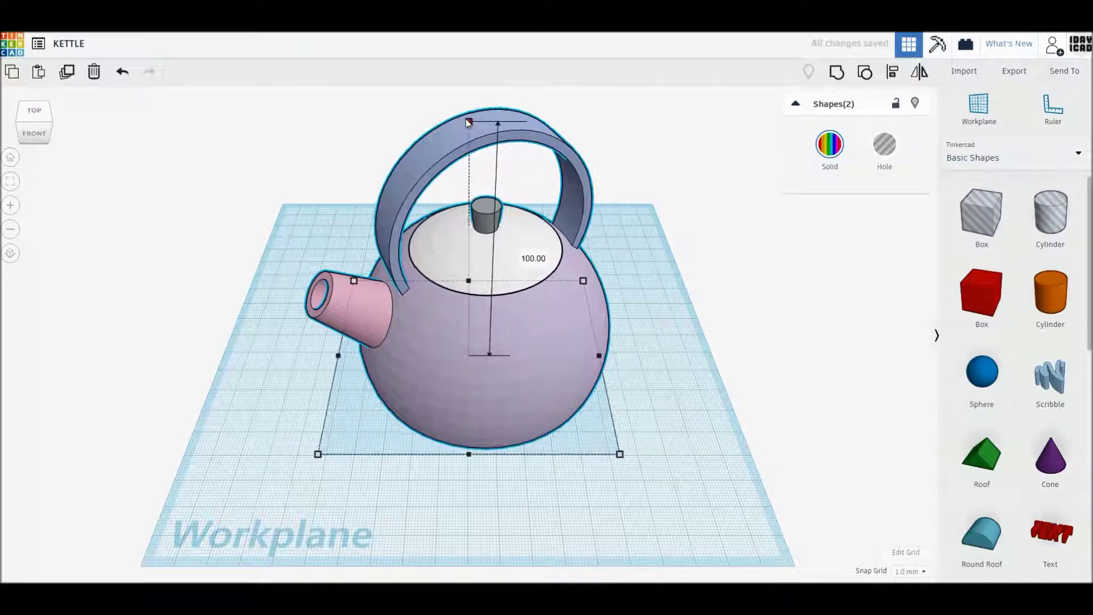
{"action": "left_click_drag", "start_coordinate": [544, 367], "coordinate": [545, 376]}
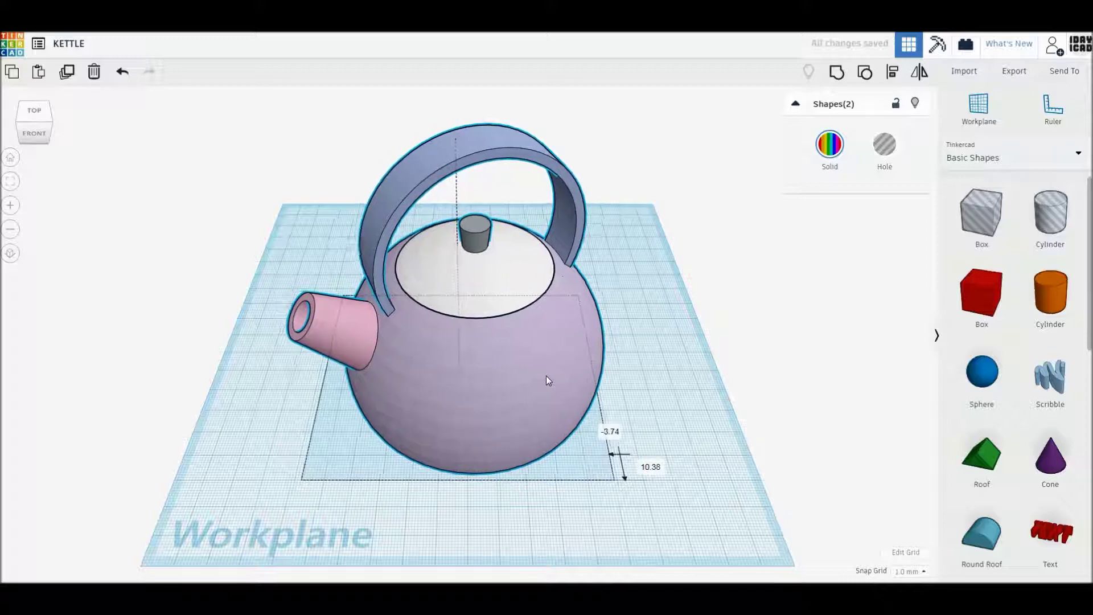
{"action": "left_click", "coordinate": [688, 378]}
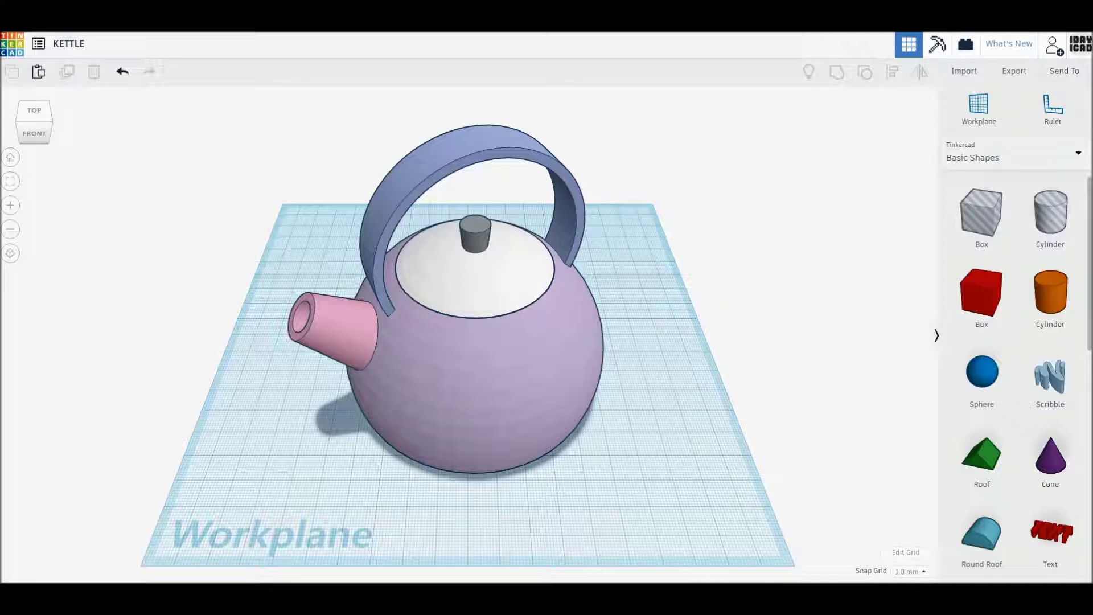
{"action": "left_click_drag", "start_coordinate": [432, 320], "coordinate": [561, 276]}
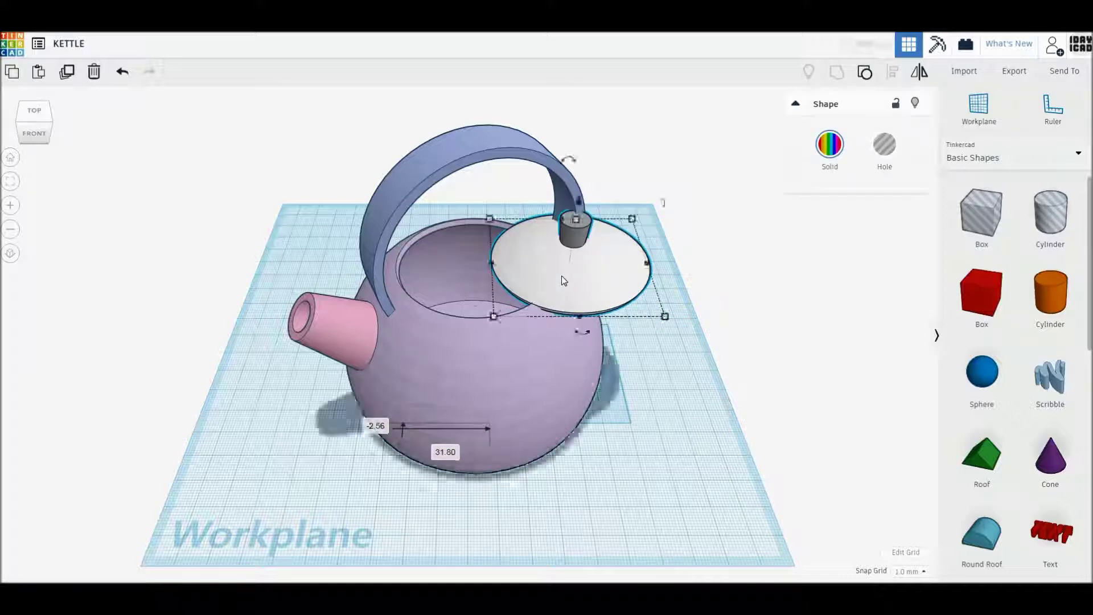
{"action": "key", "text": "ctrl+z"}
{"action": "left_click", "coordinate": [514, 491]}
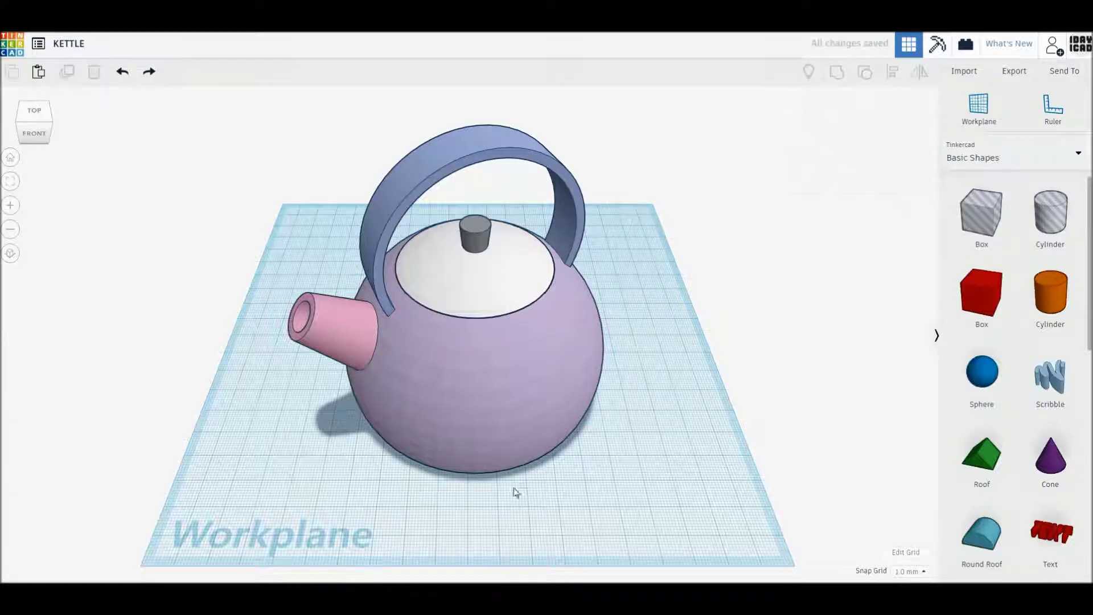